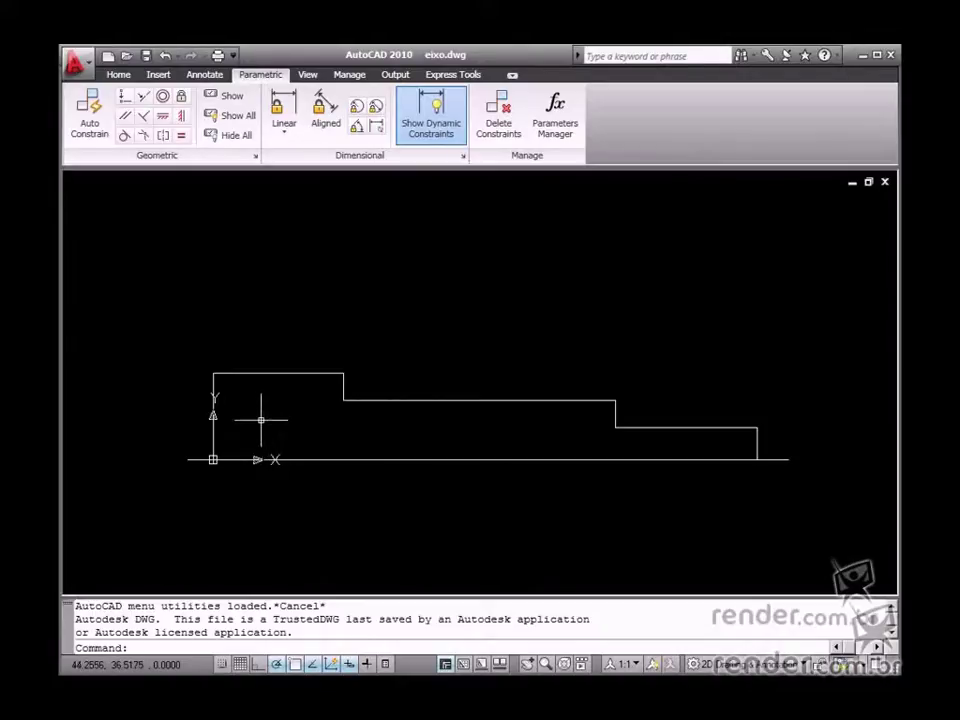
Pan the existing stepped shaft profile fully off-screen to clear the drawing area.
middle_click_drag(300, 410, 737, 446)
middle_click_drag(463, 442, 613, 420)
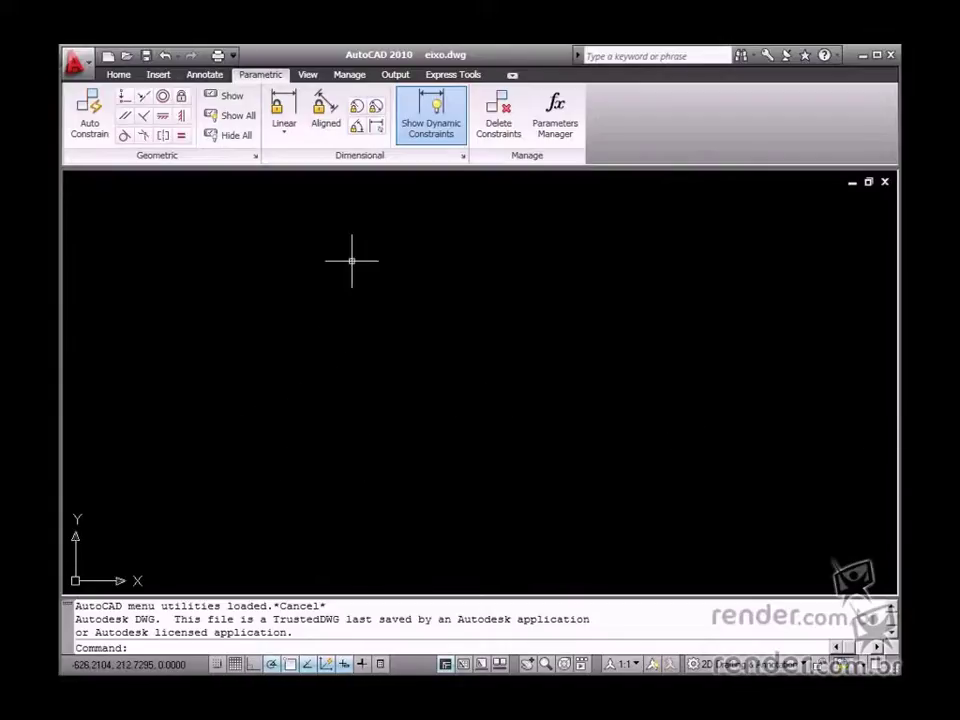
In Layer Properties, create two new layers named contorno and centro.
left_click(116, 74)
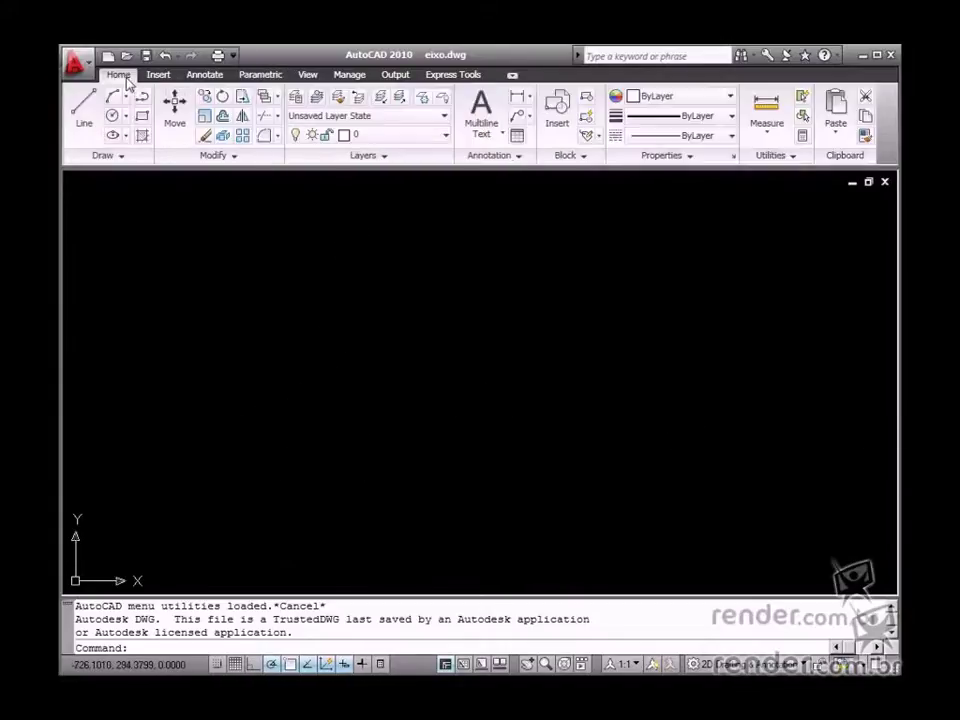
left_click(295, 96)
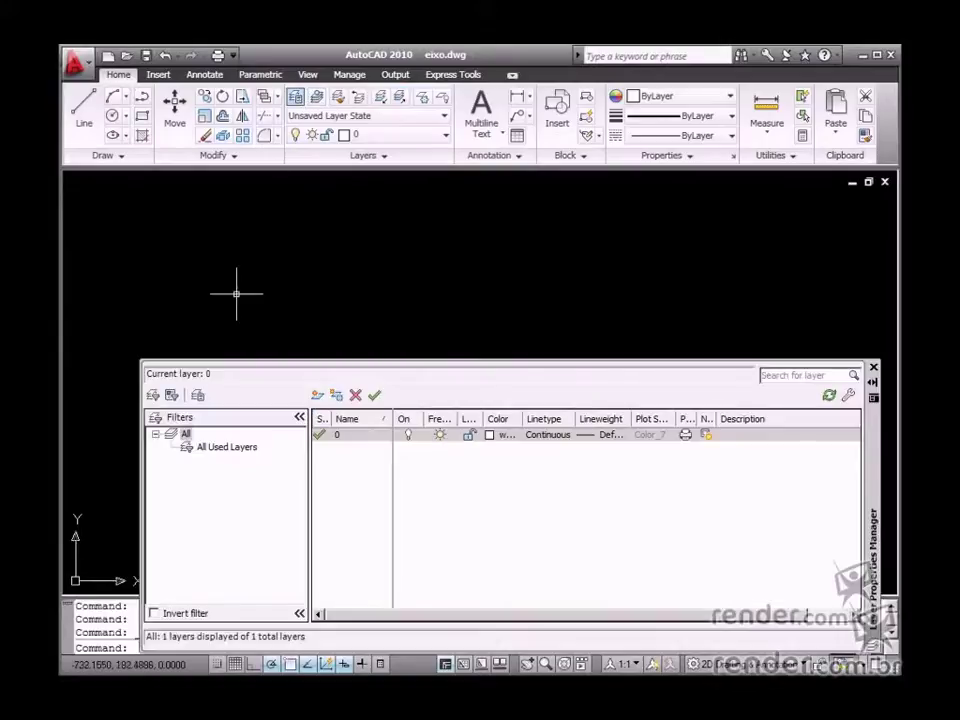
left_click(318, 396)
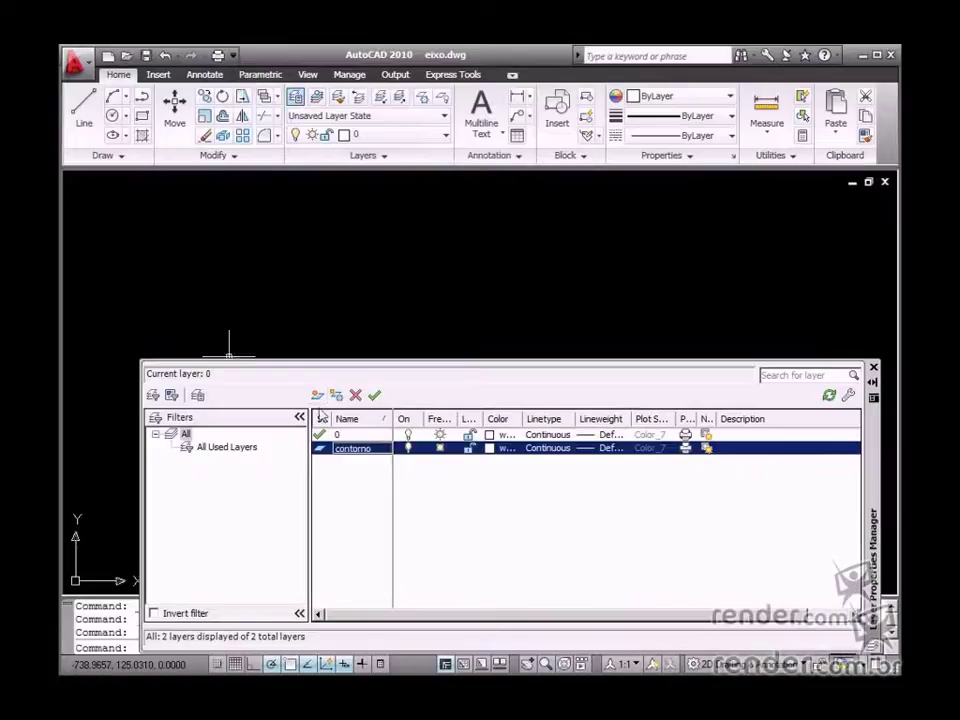
left_click(318, 396)
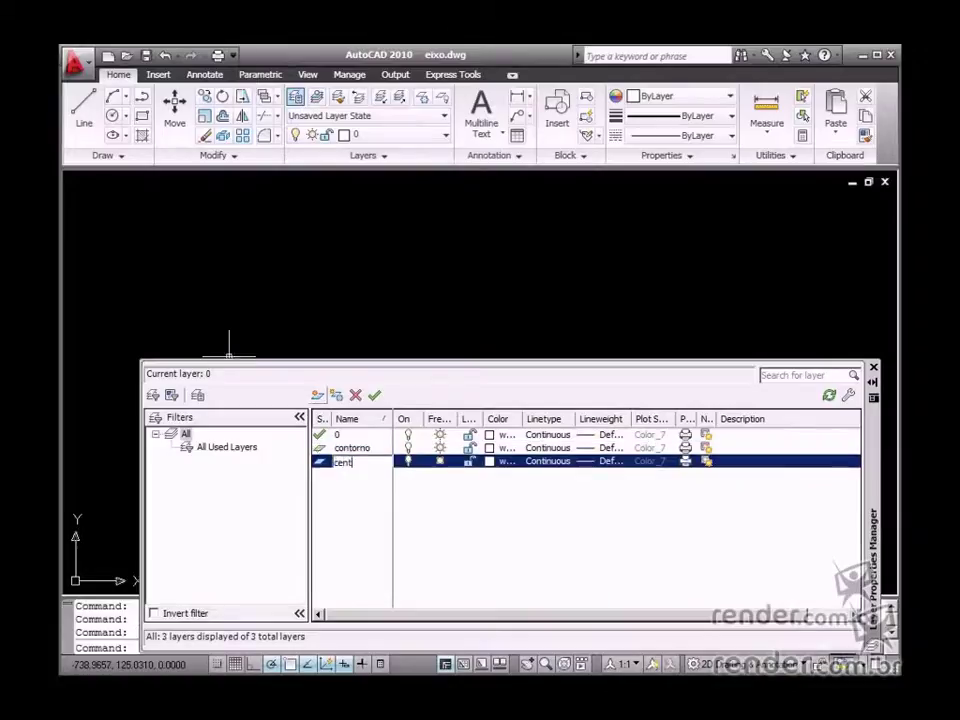
key("Return")
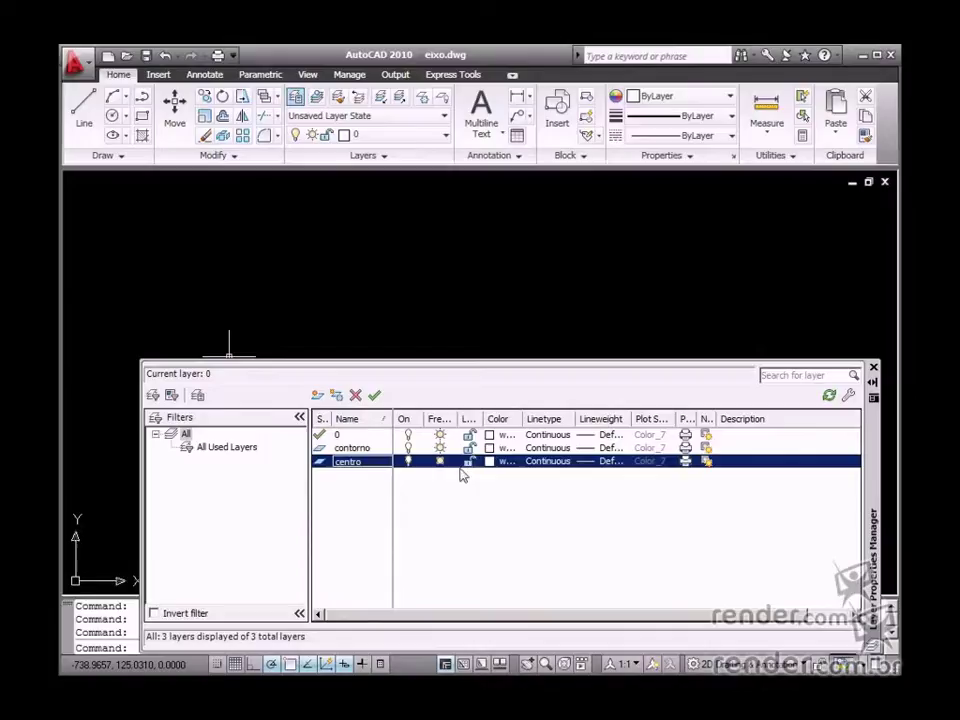
Give layer contorno a 0.30 mm lineweight.
left_click(583, 449)
left_click(585, 449)
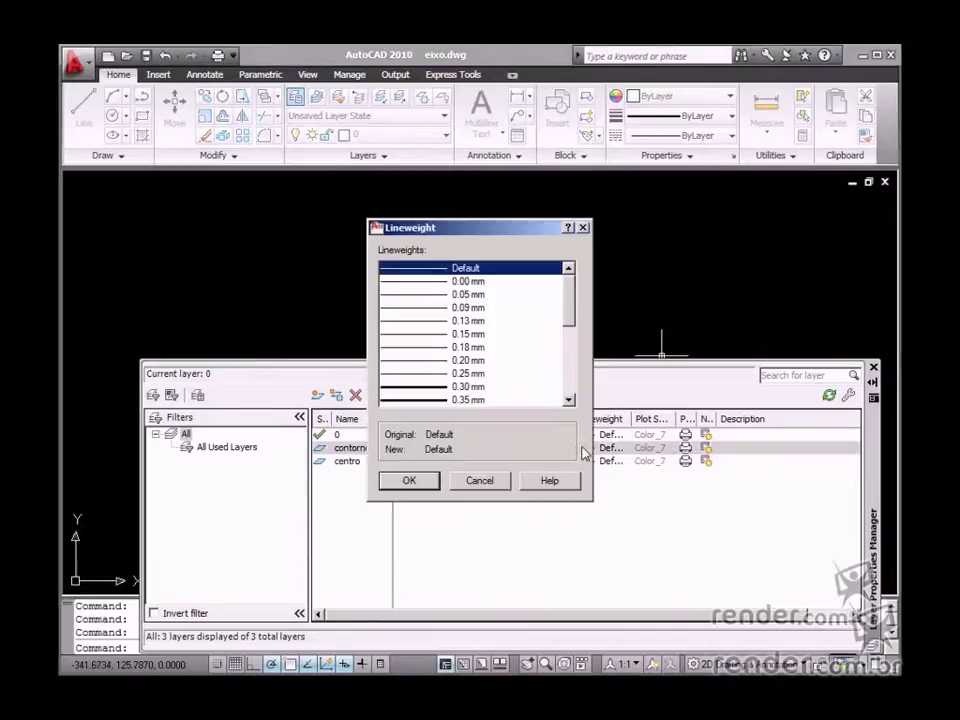
left_click(440, 387)
left_click(409, 481)
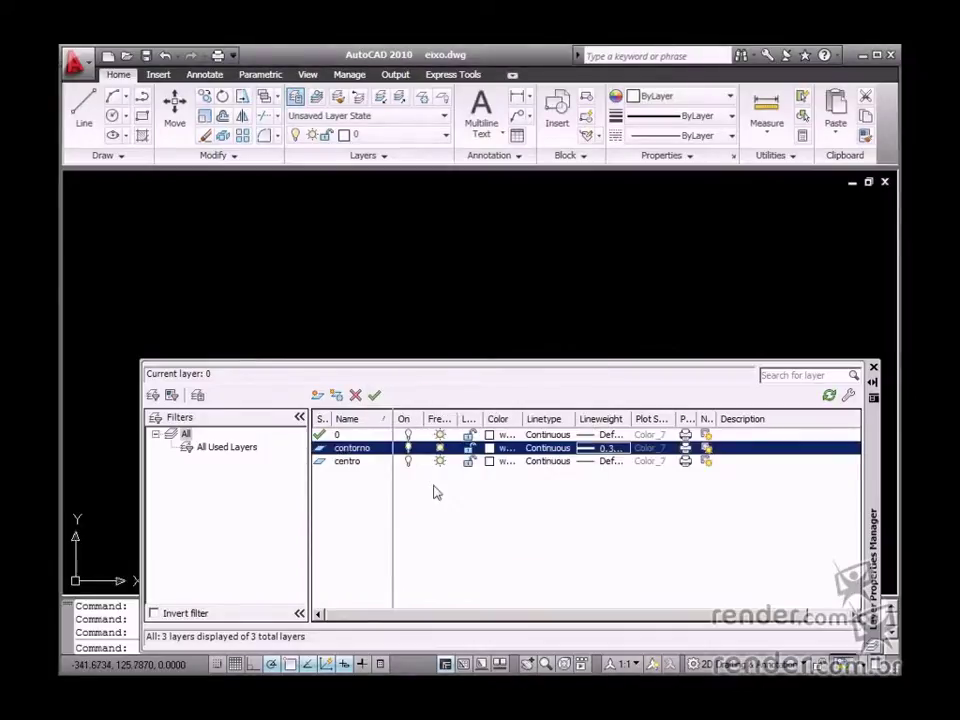
Make layer centro red with the loaded DASHDOT linetype, then close the layer manager.
left_click(488, 462)
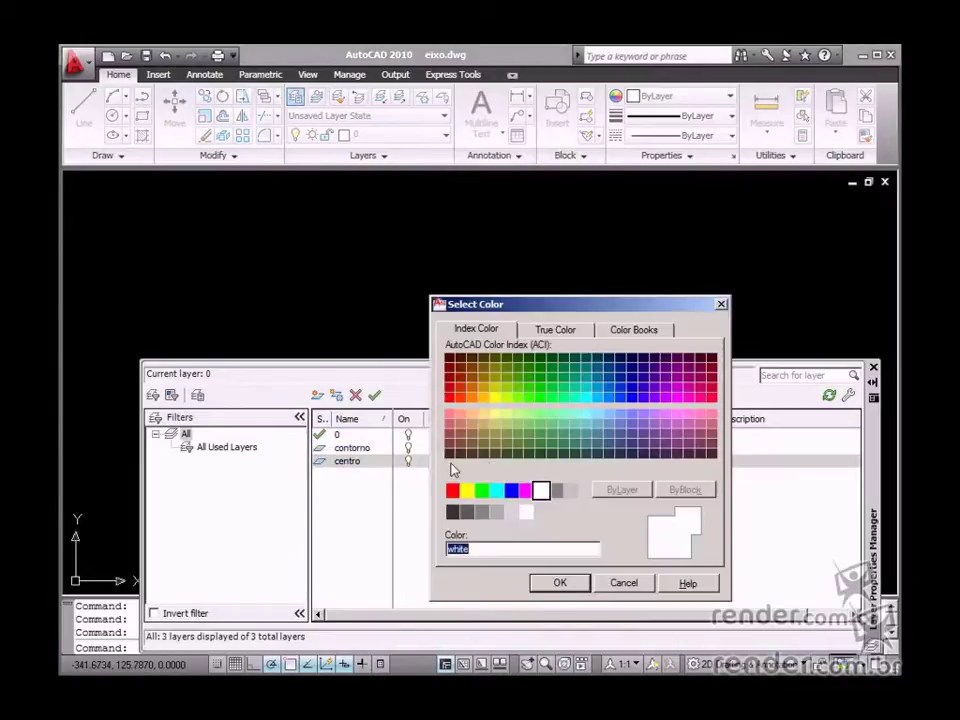
left_click(452, 490)
left_click(560, 583)
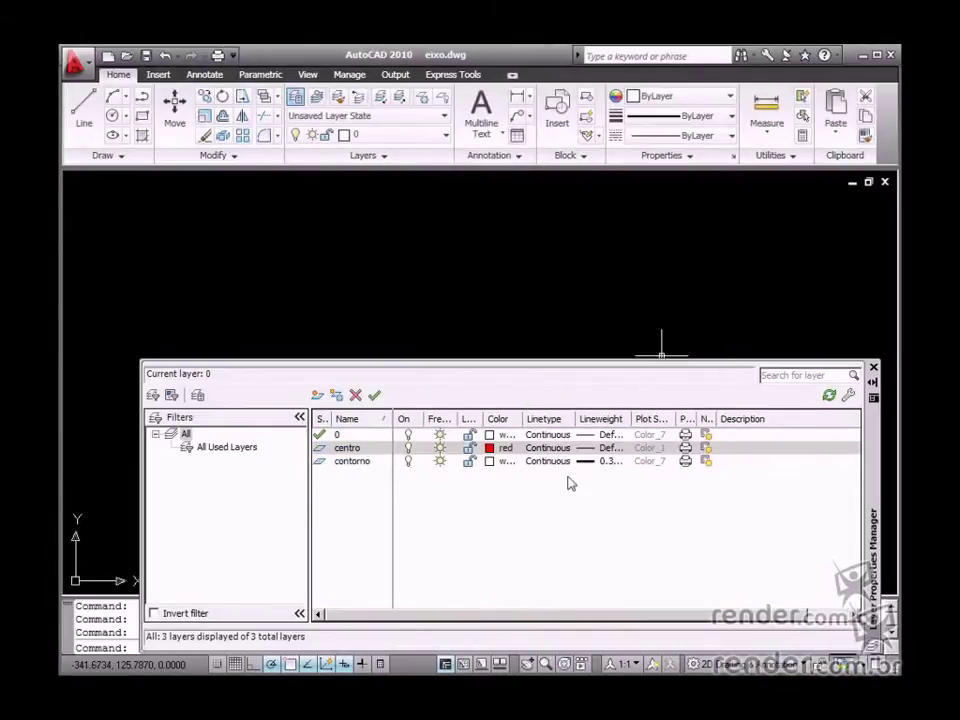
left_click(548, 448)
left_click(613, 540)
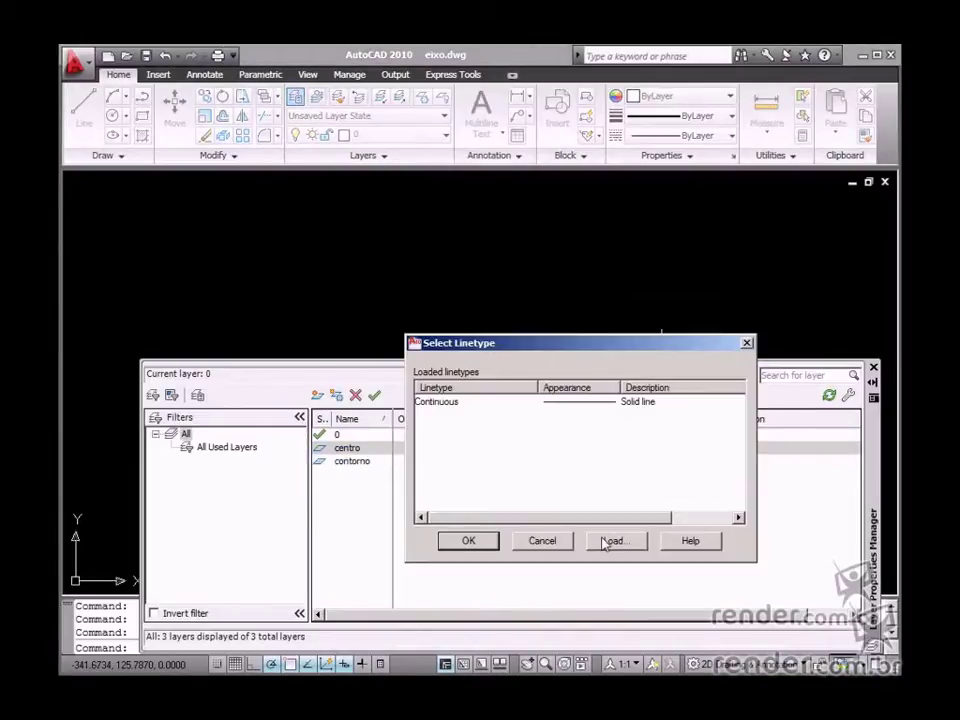
left_click(506, 562)
left_click(595, 416)
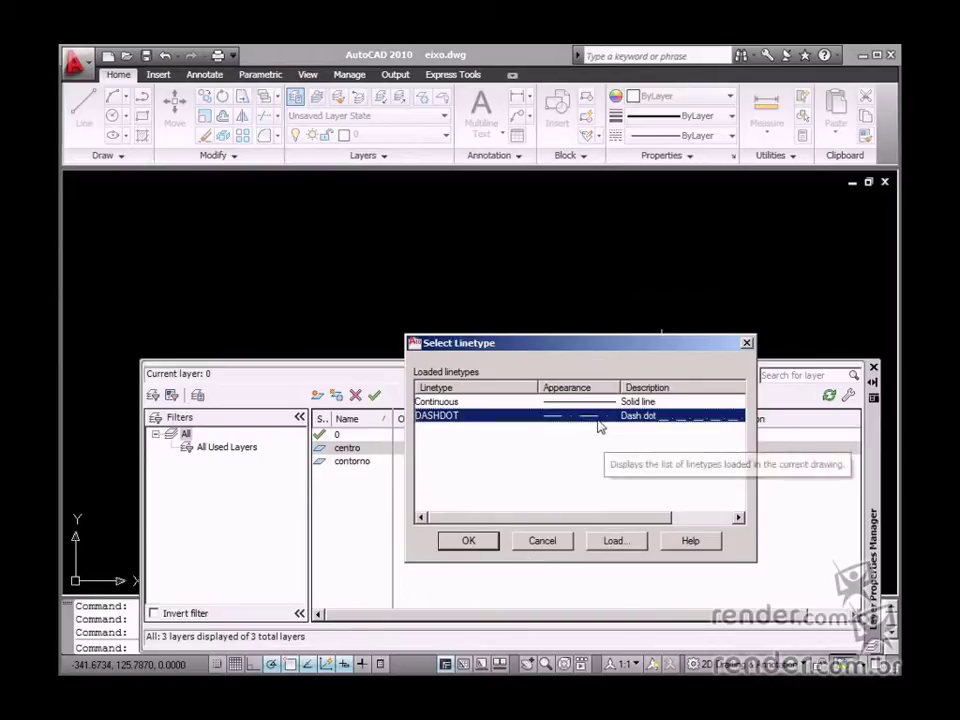
left_click(472, 541)
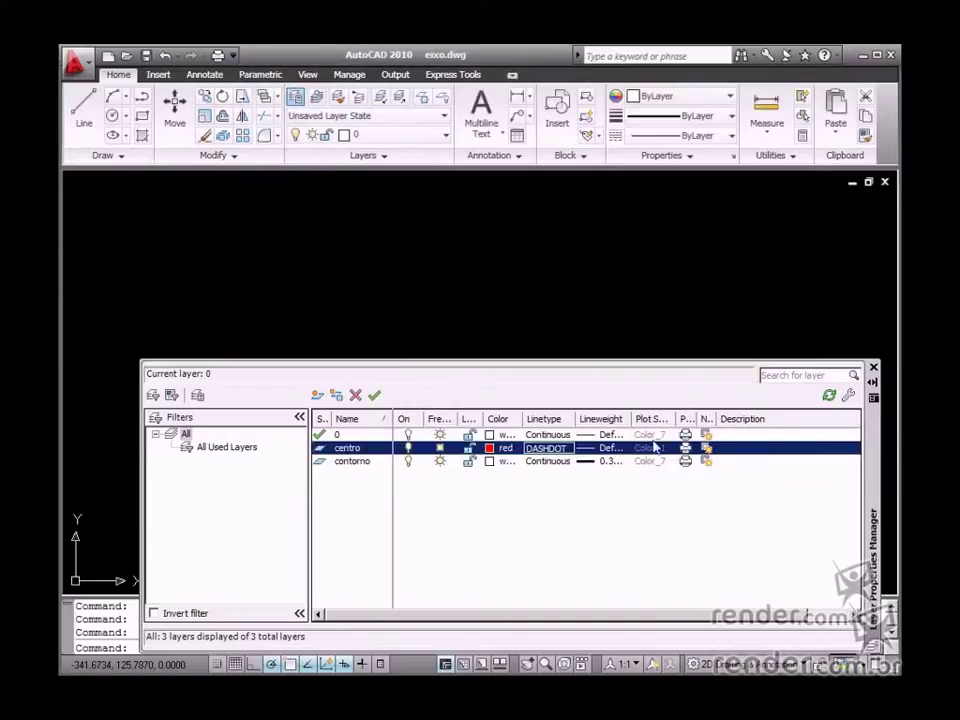
left_click(873, 368)
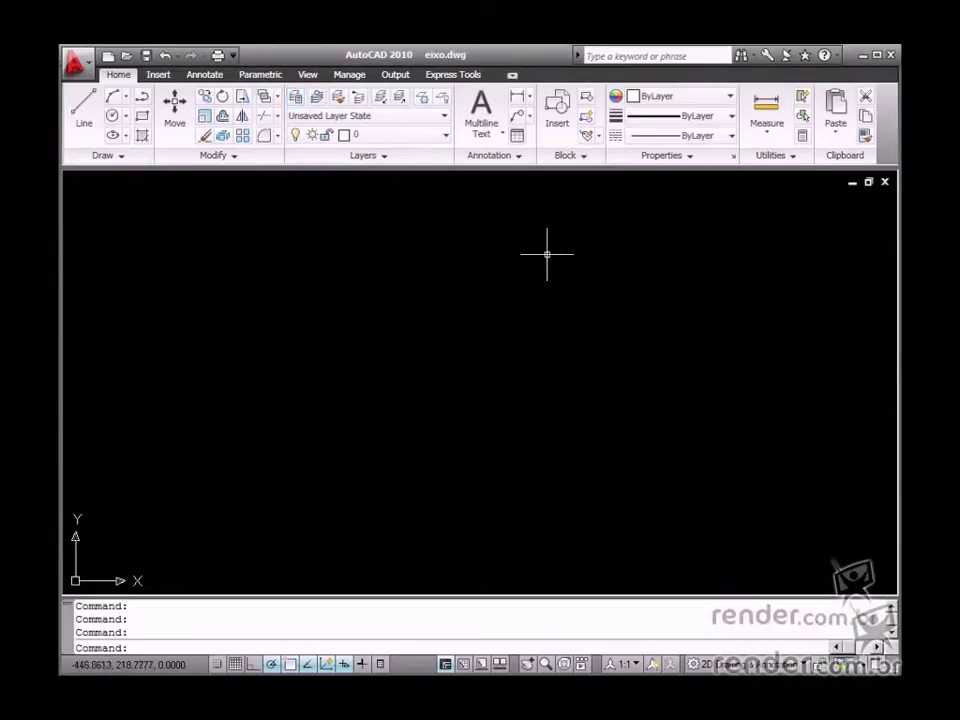
Draw a horizontal centre line on layer centro.
left_click(425, 138)
left_click(372, 176)
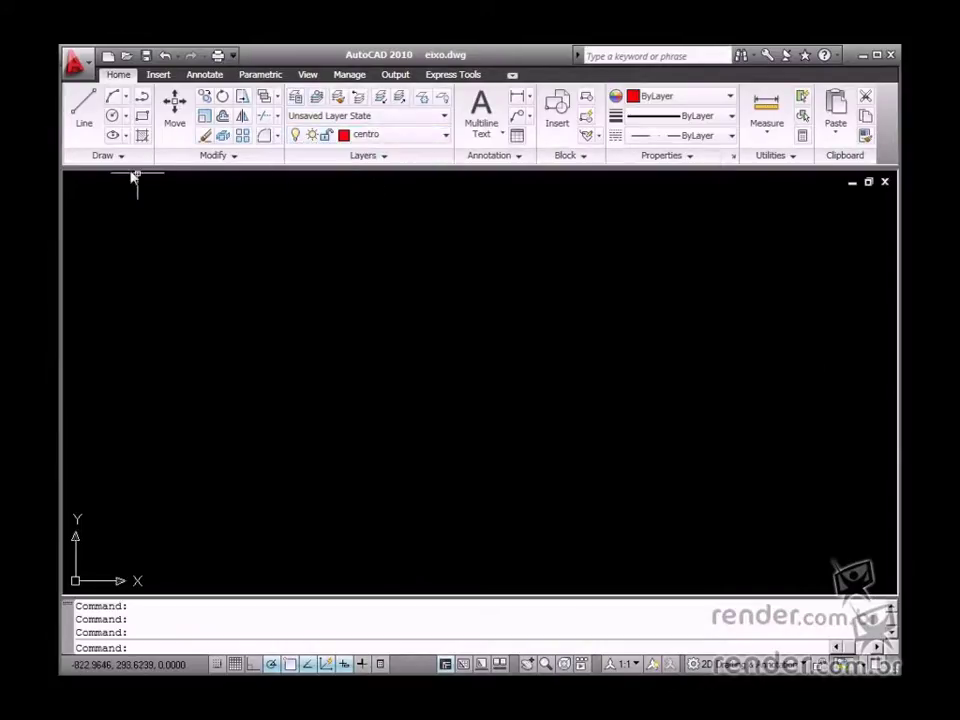
double_click(84, 110)
left_click(120, 452)
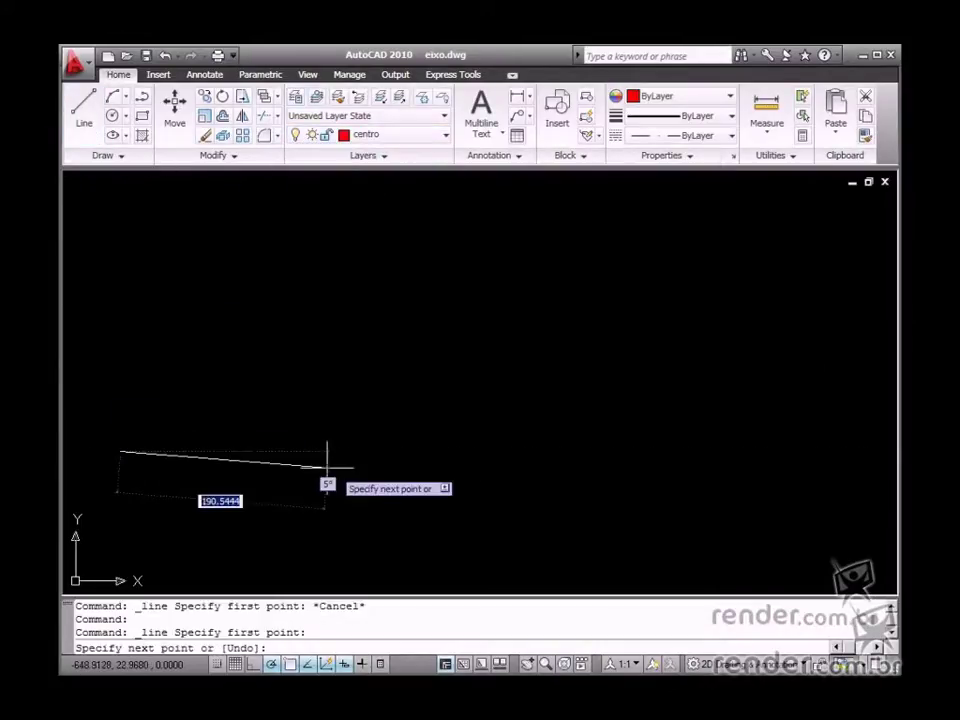
left_click(578, 451)
key("Escape")
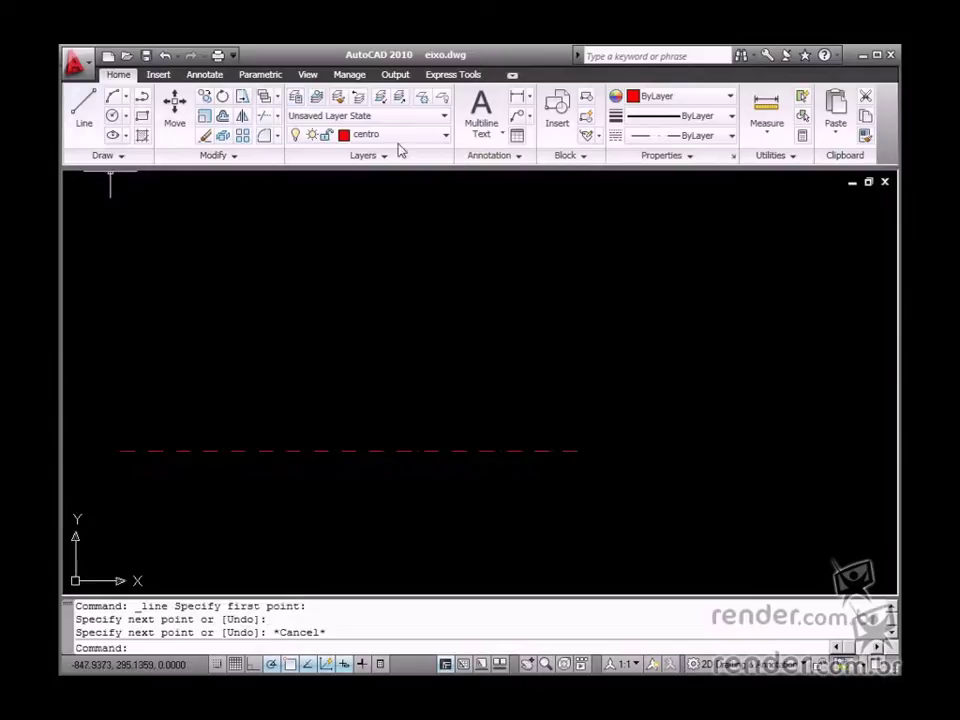
On layer contorno, draw the outline's left end edge and the first step's top edge.
left_click(386, 137)
left_click(343, 193)
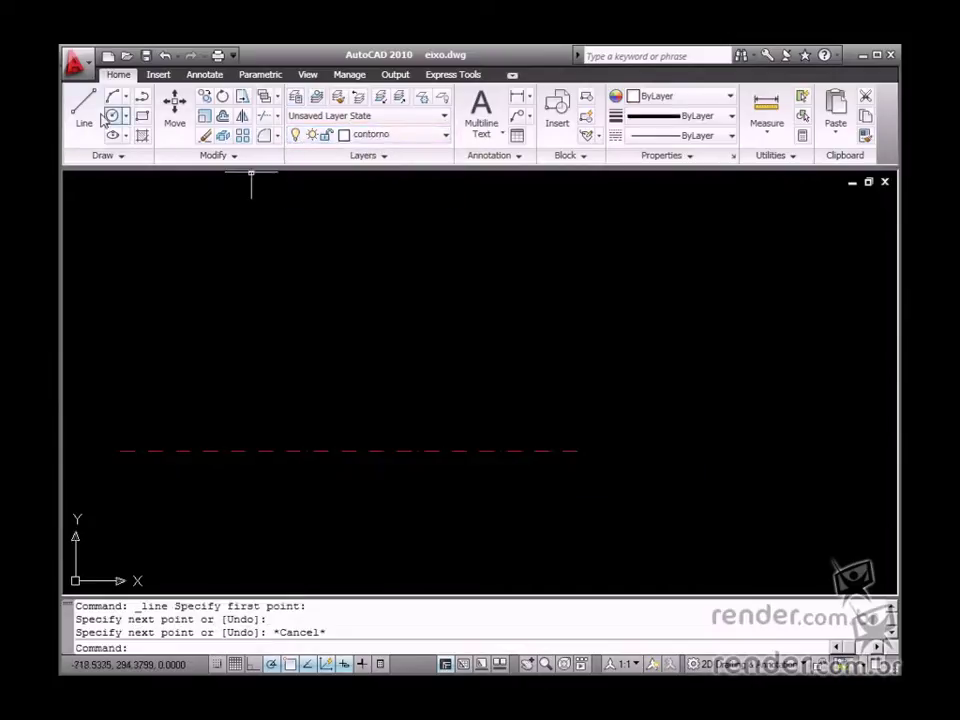
left_click(98, 114)
left_click(157, 450)
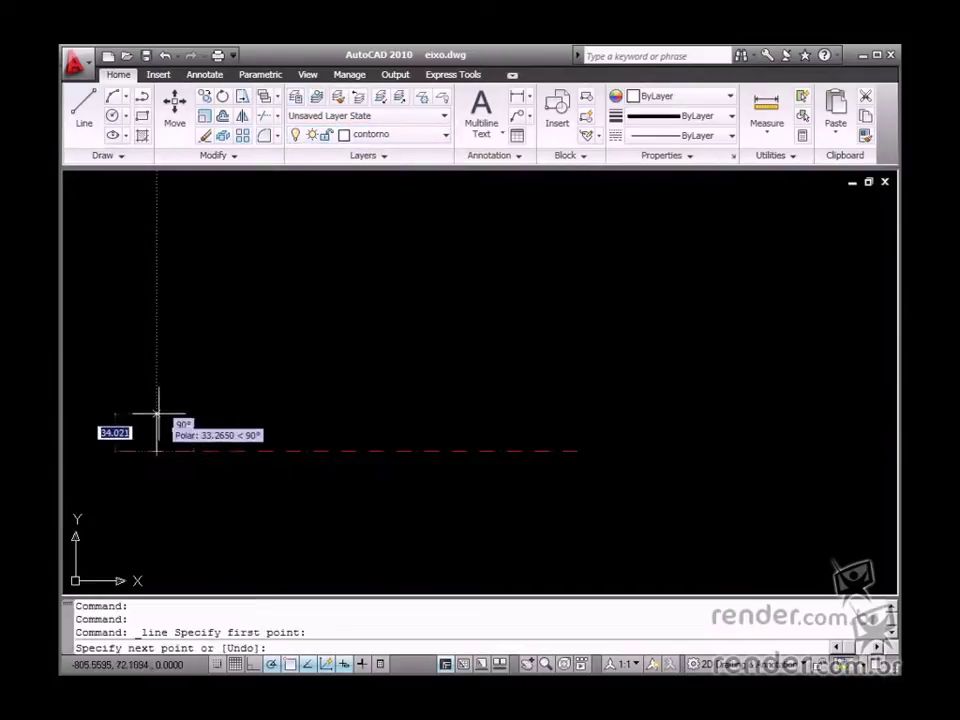
left_click(157, 364)
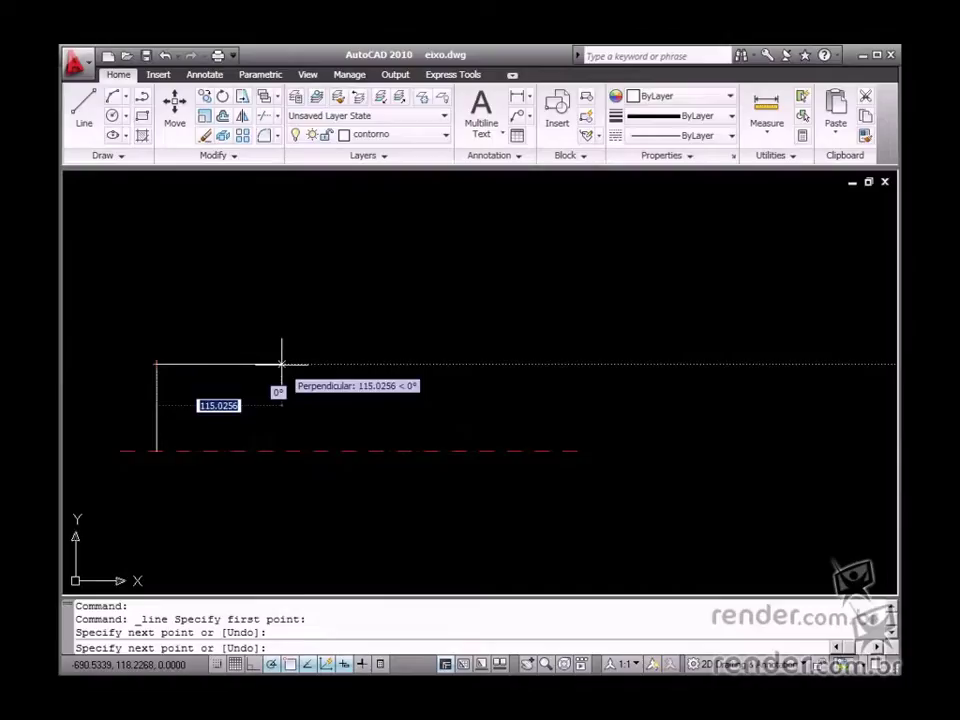
left_click(282, 364)
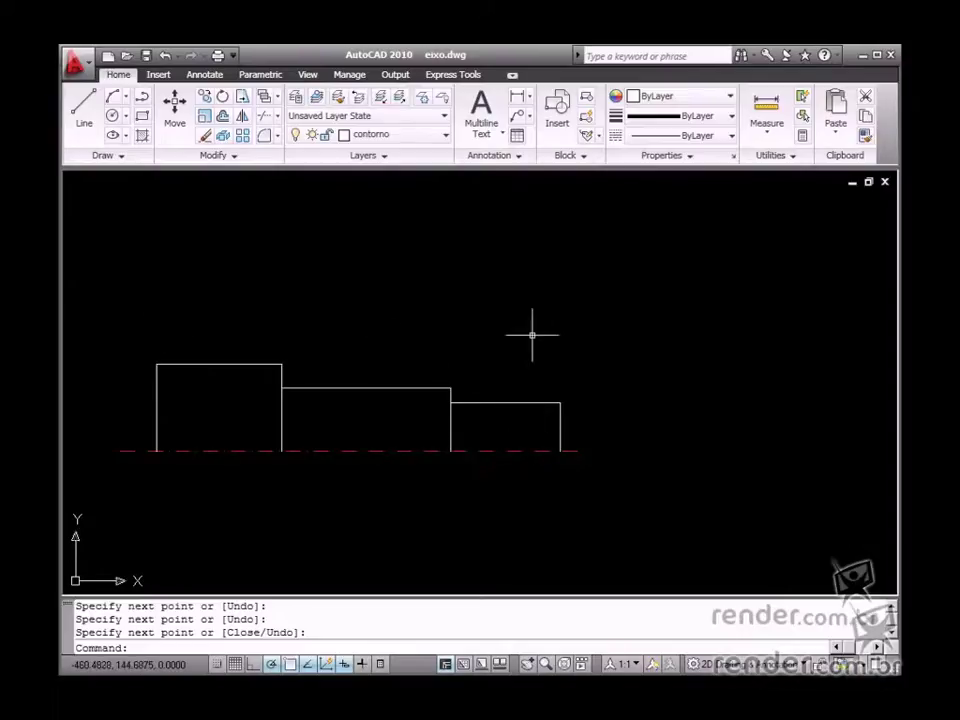
Mirror the upper half-profile about the centreline, keeping the original, then show the Parametric tab.
left_click(242, 116)
left_click(596, 426)
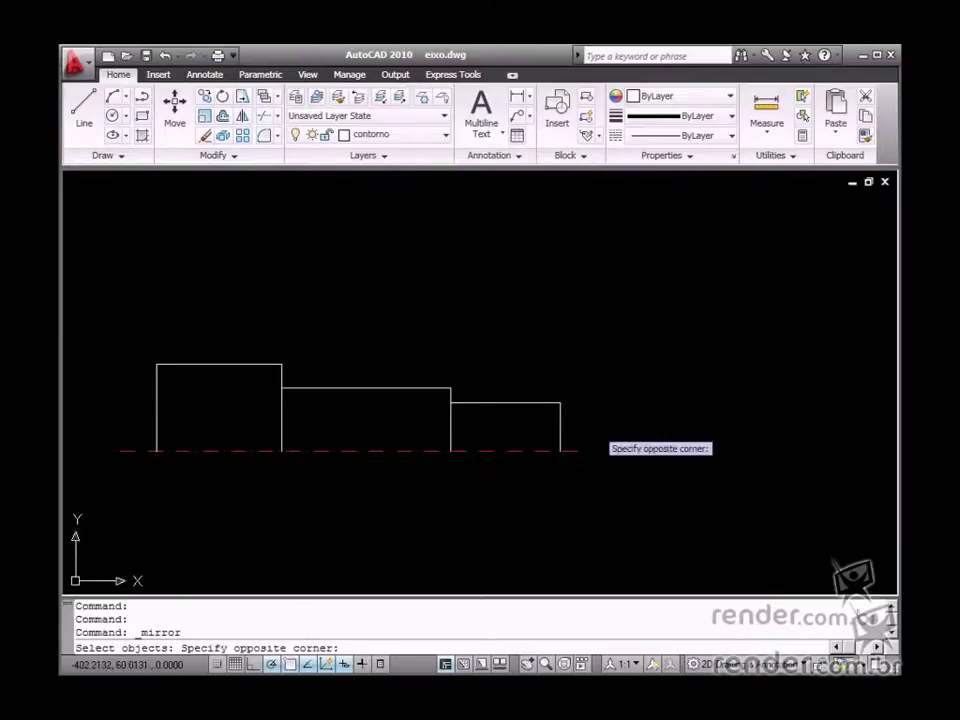
left_click(82, 350)
key("Return")
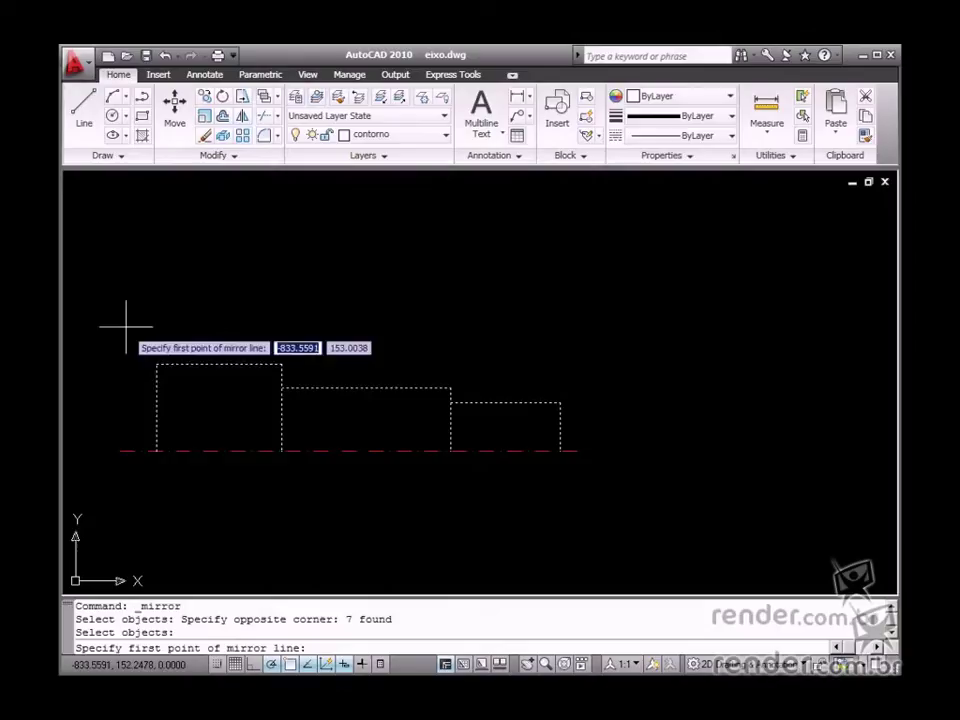
left_click(156, 451)
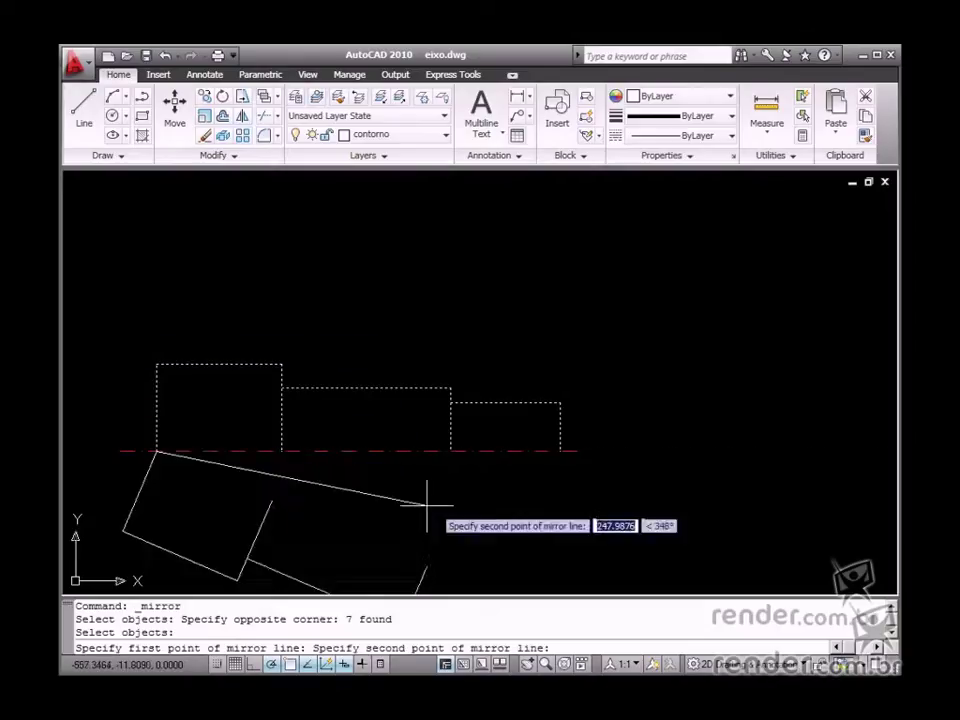
left_click(561, 450)
key("Return")
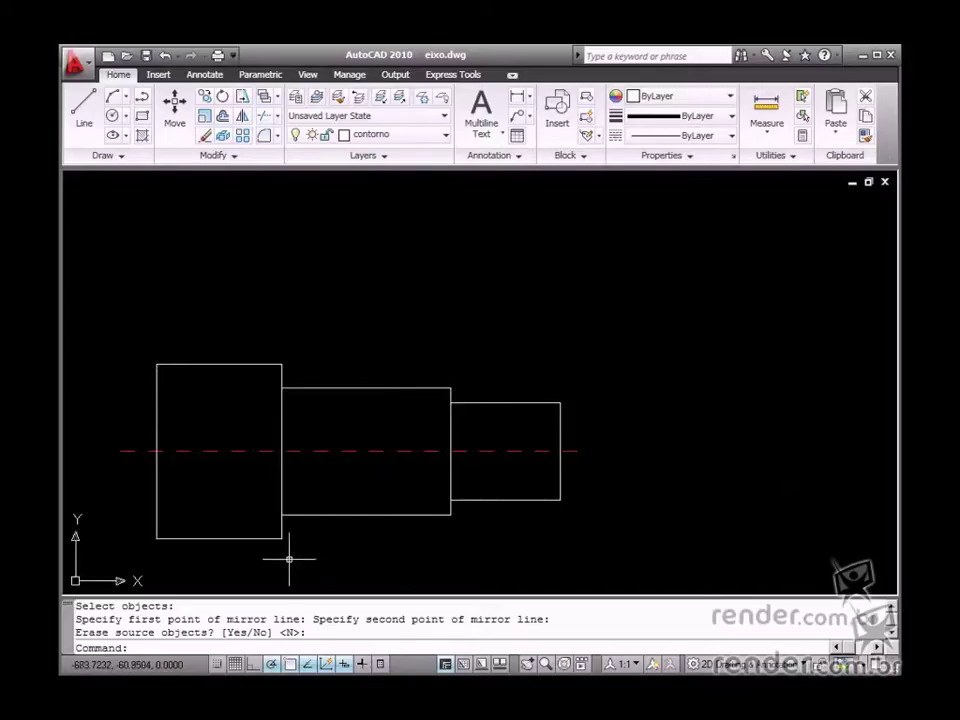
left_click(262, 75)
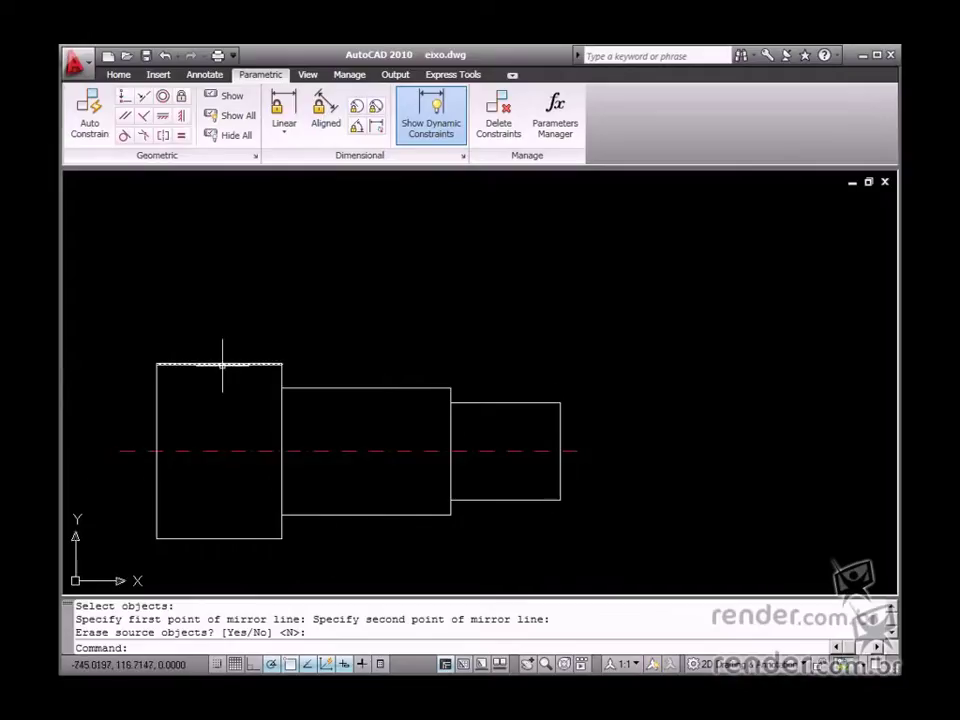
Auto-apply coincident constraints to the whole shaft drawing.
left_click(123, 100)
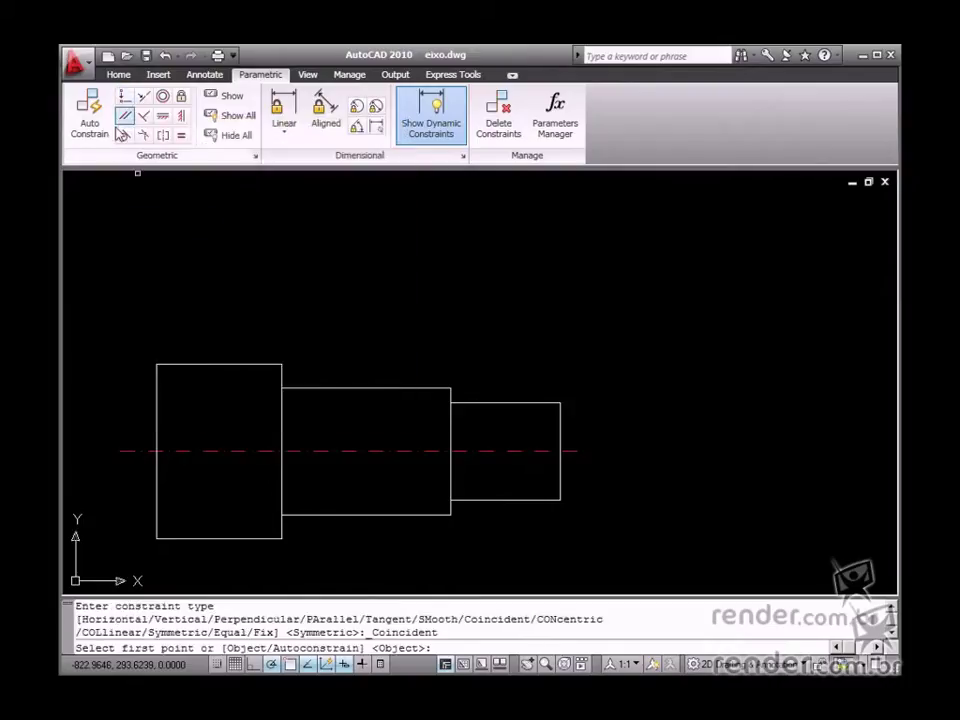
key("Down")
key("Down")
key("Return")
left_click(97, 276)
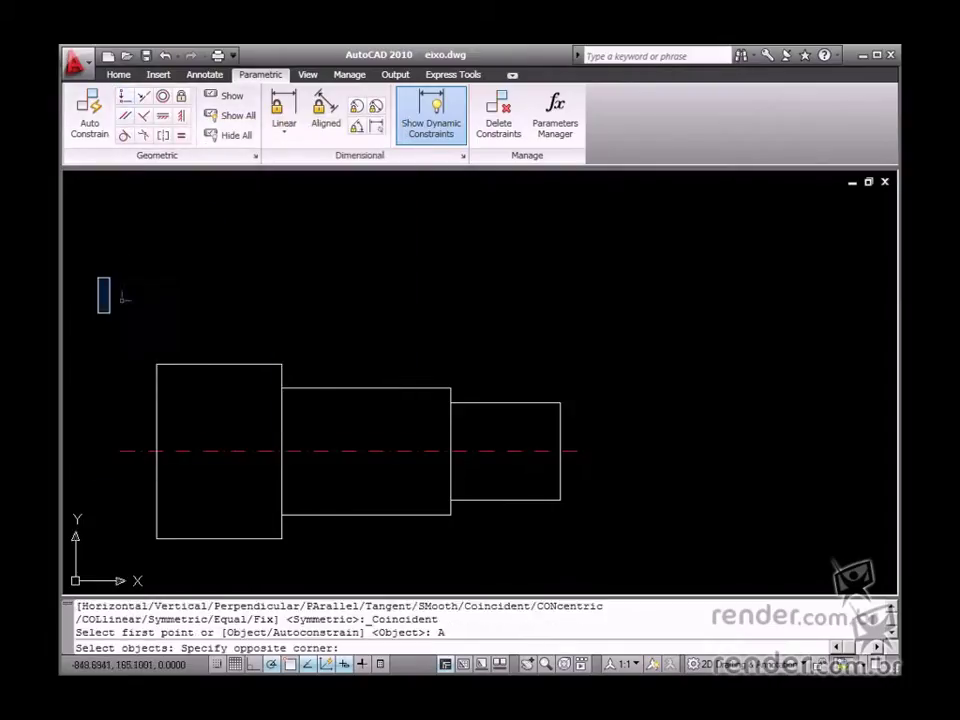
left_click(613, 565)
key("Return")
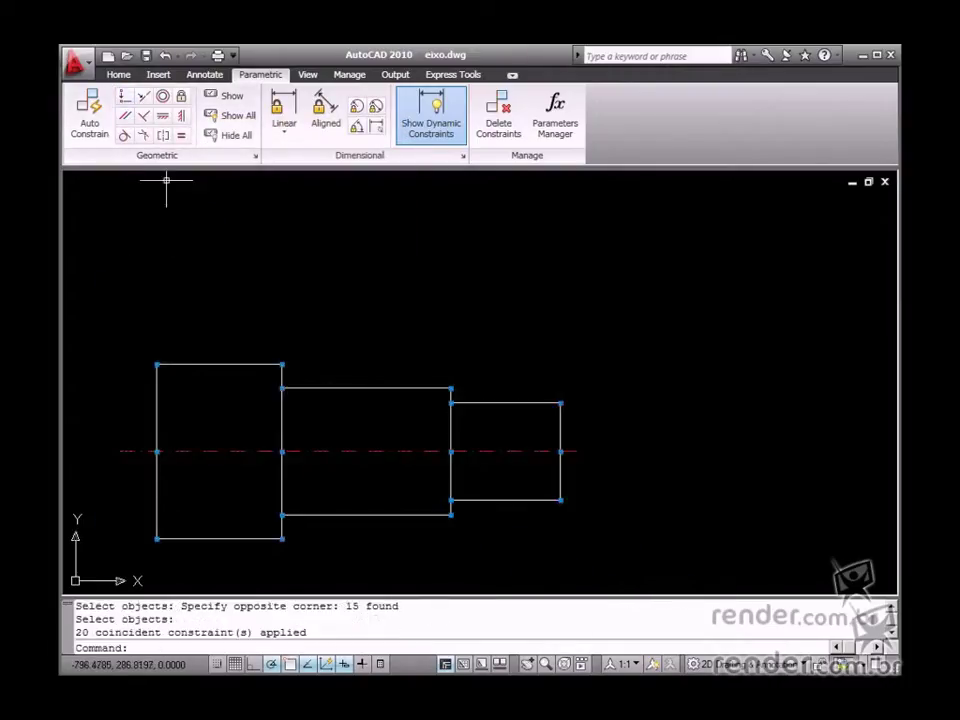
Constrain the left end line vertical and the centreline and step top edges horizontal.
left_click(181, 115)
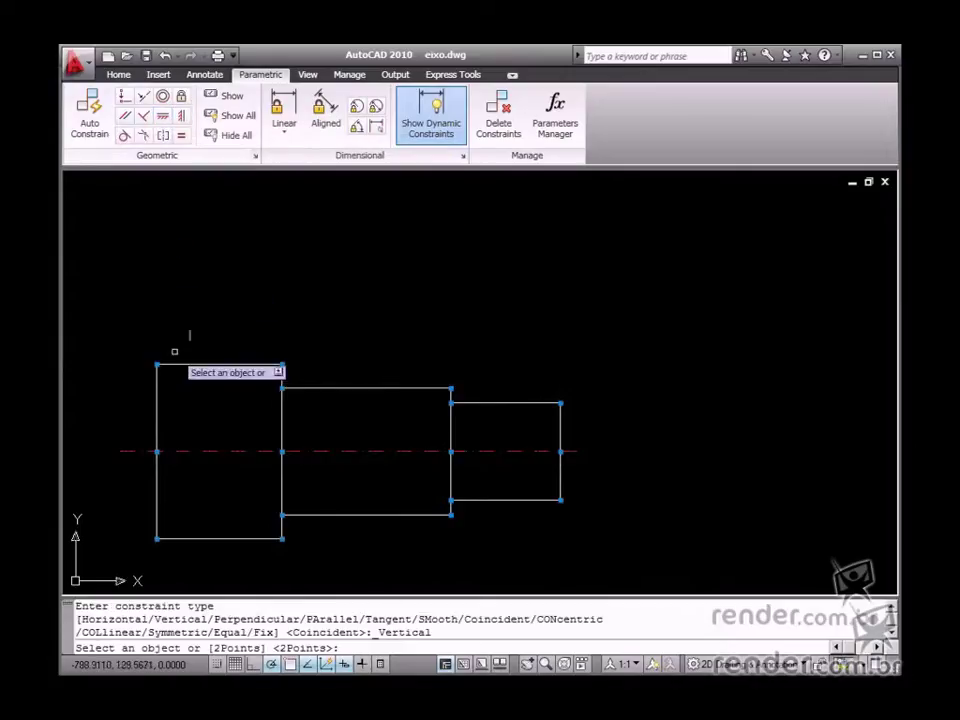
left_click(157, 415)
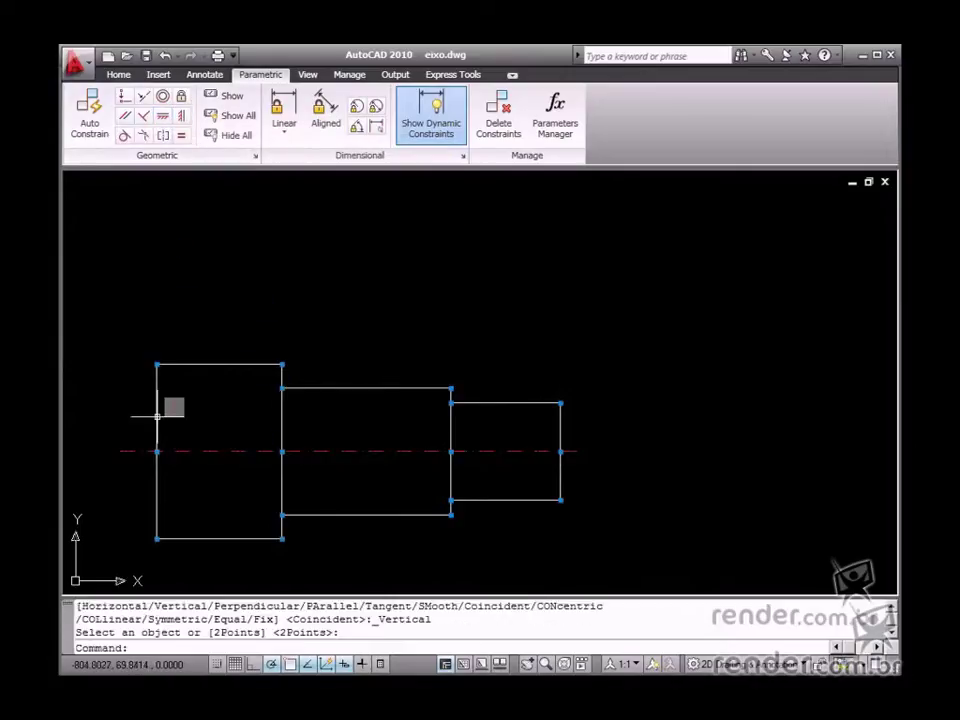
left_click(162, 115)
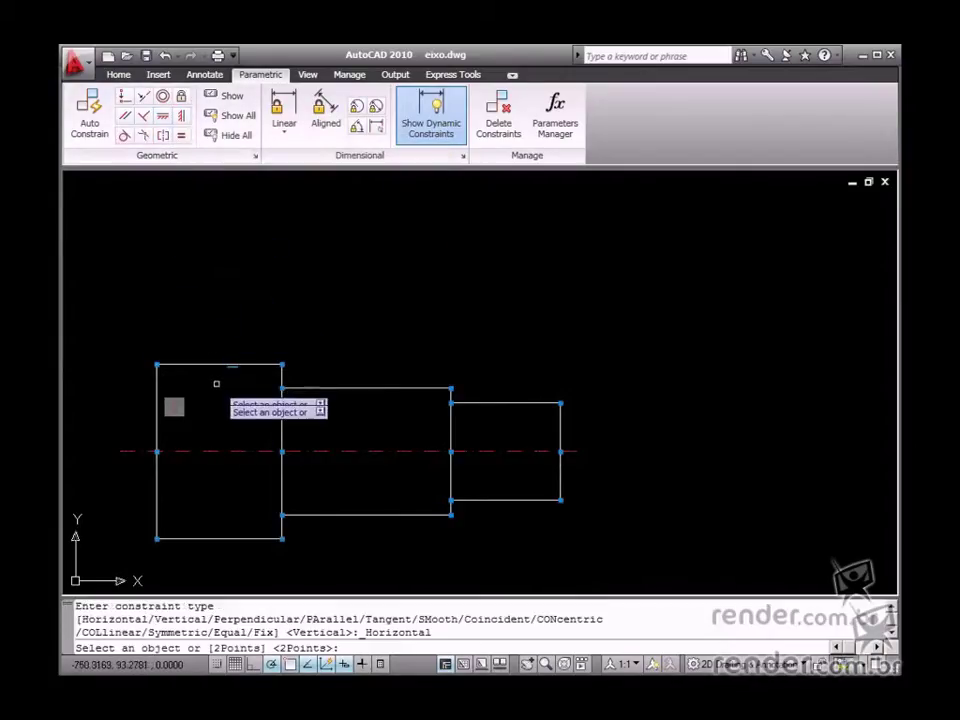
left_click(213, 451)
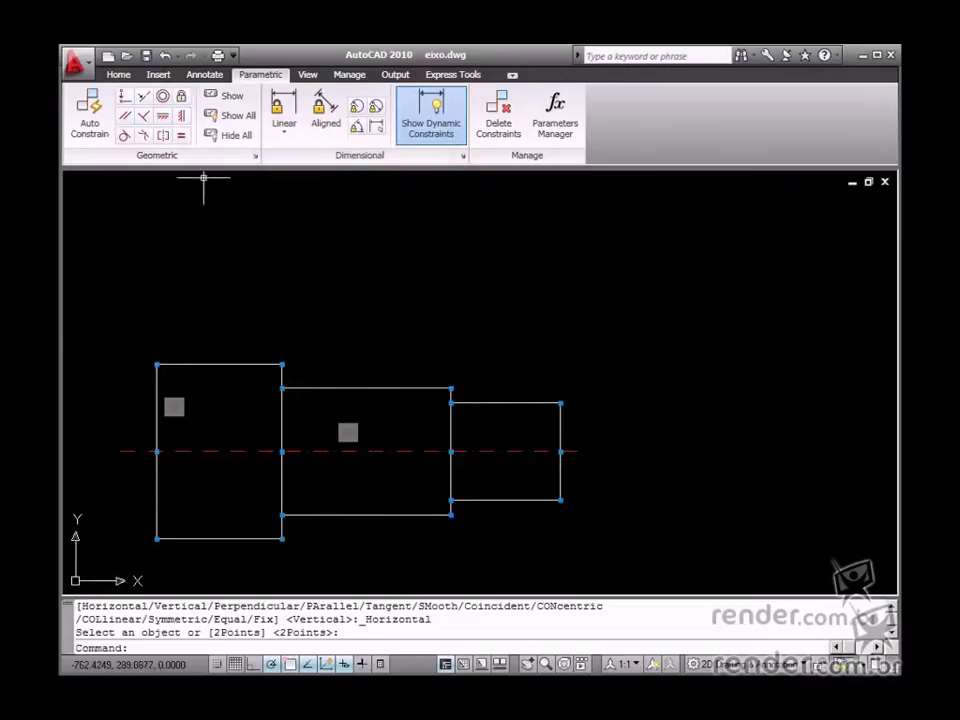
left_click(162, 115)
left_click(219, 365)
key("Return")
left_click(366, 388)
key("Return")
left_click(486, 403)
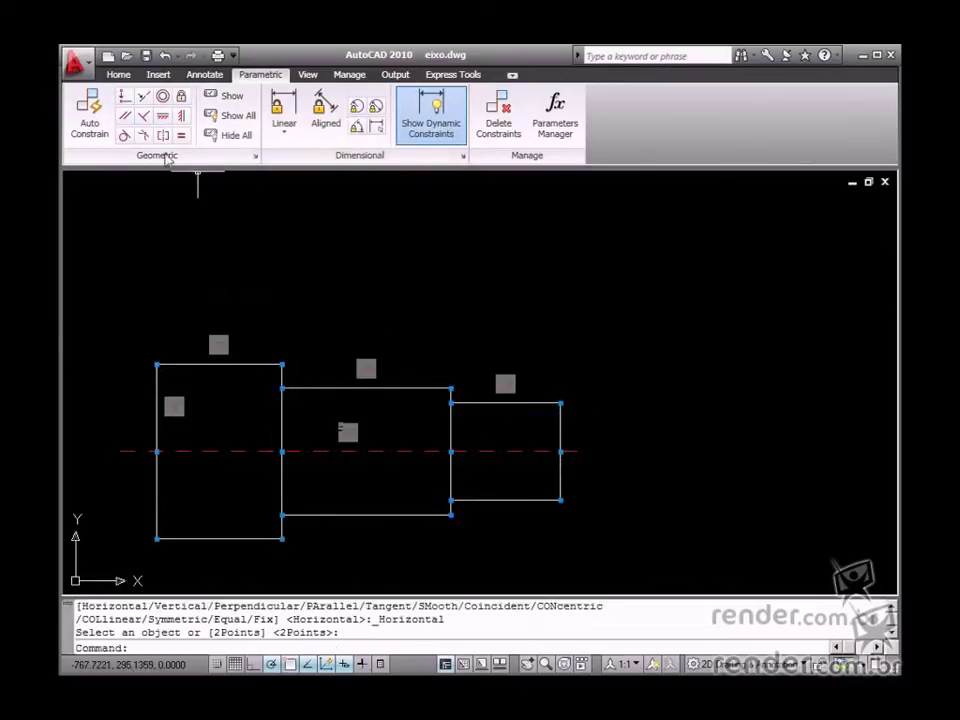
Make the left end segments collinear, and the middle-step and right end edges parallel to it.
left_click(143, 96)
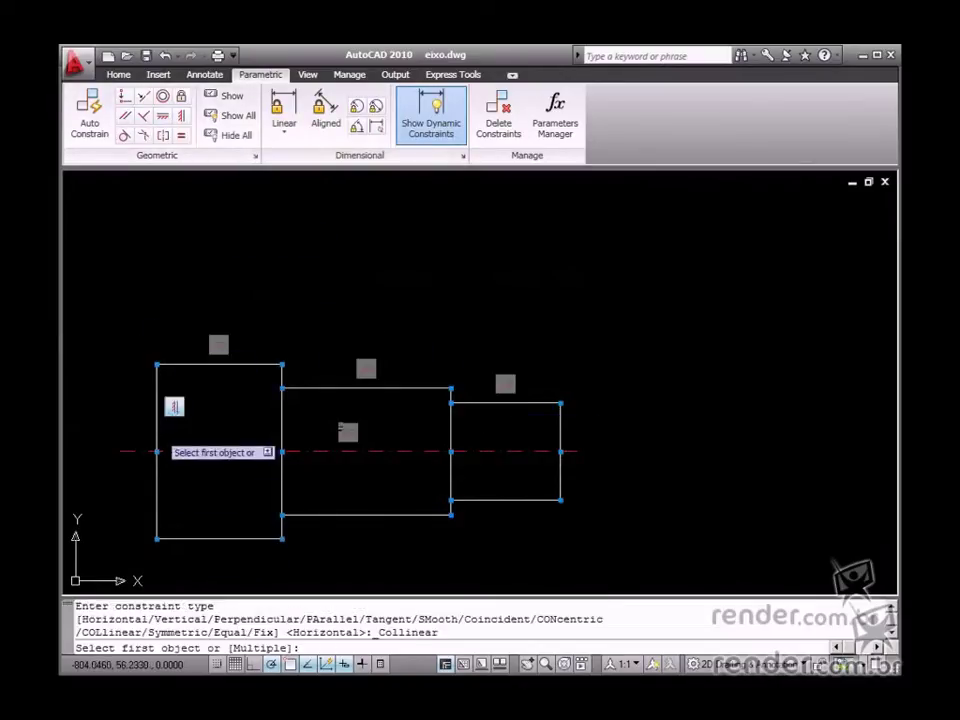
left_click(157, 430)
left_click(157, 495)
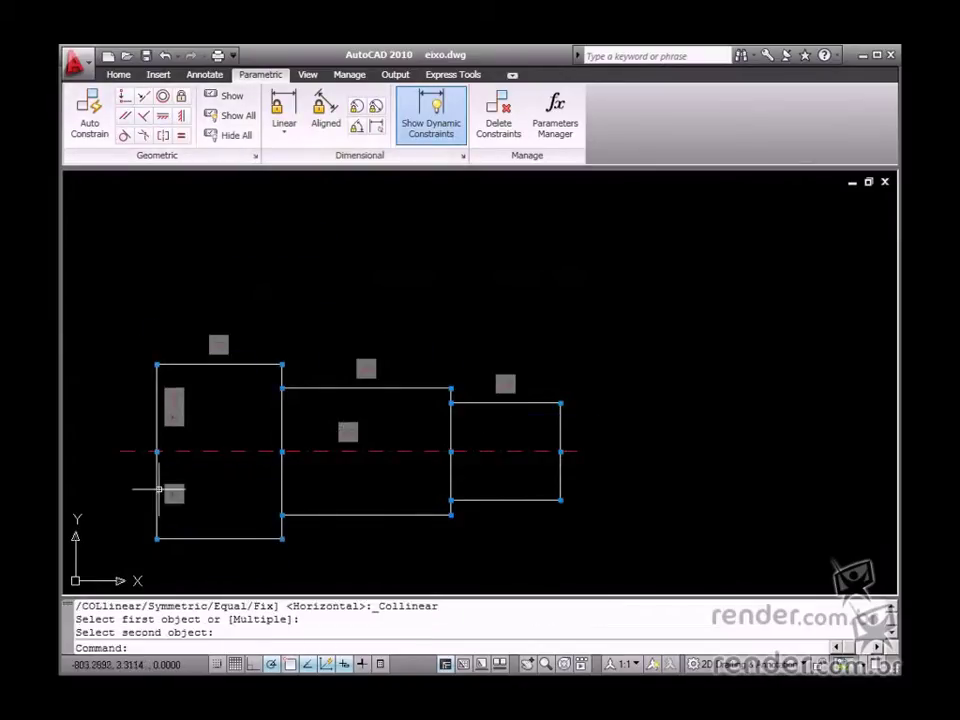
left_click(124, 115)
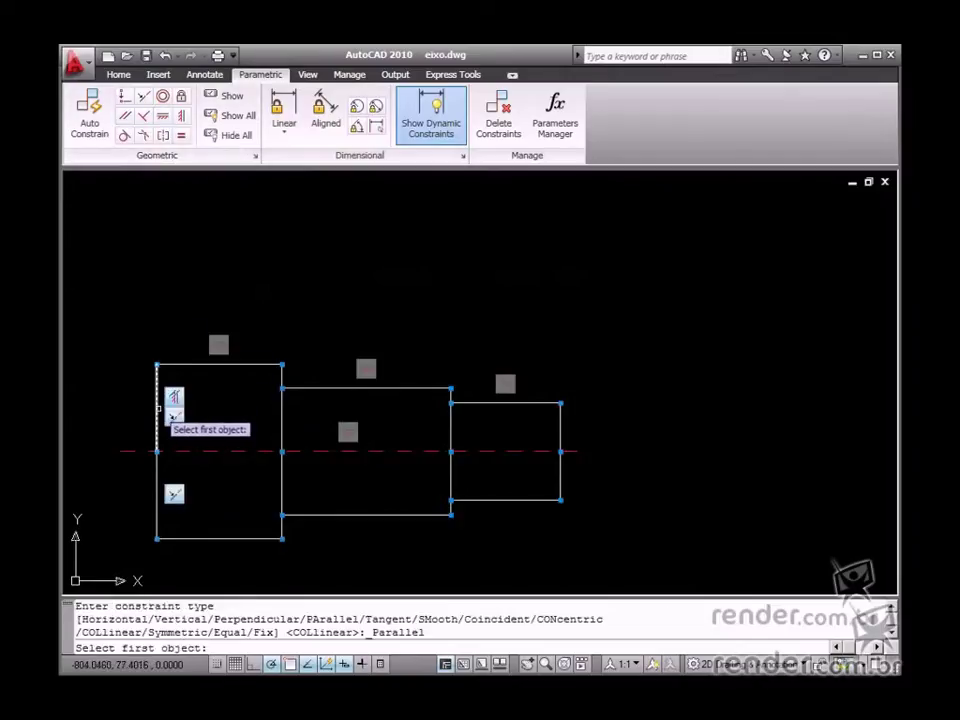
left_click(157, 393)
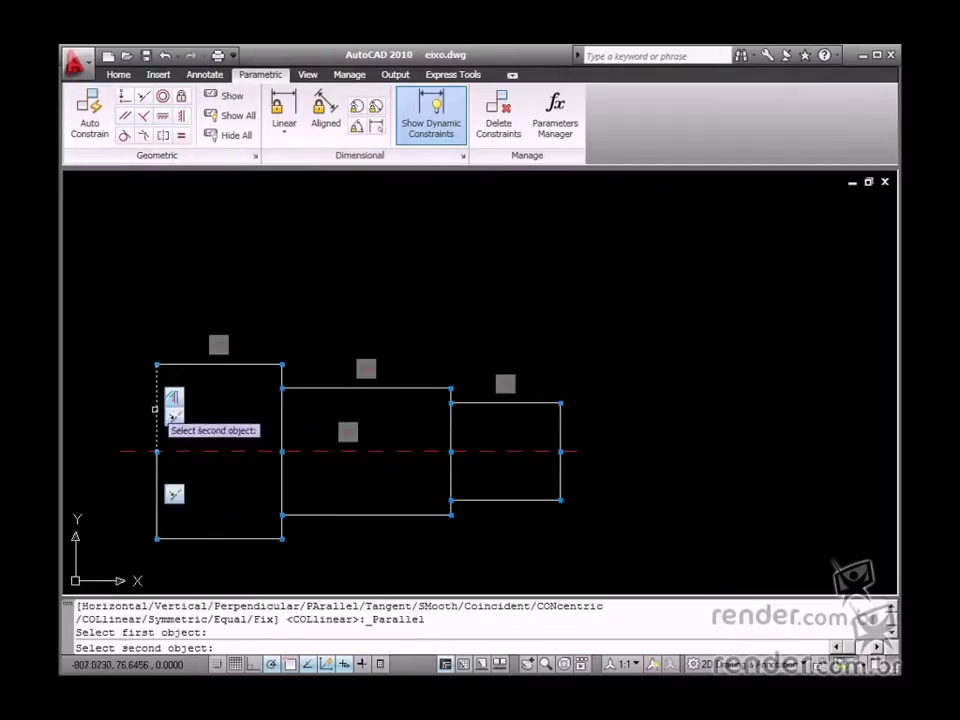
left_click(281, 416)
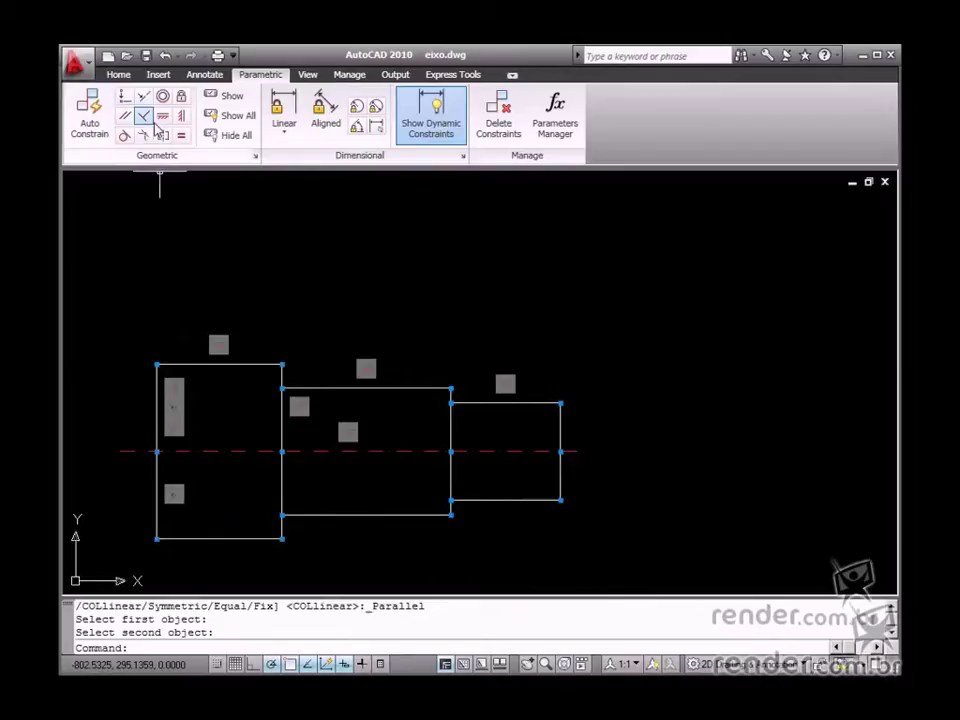
left_click(124, 115)
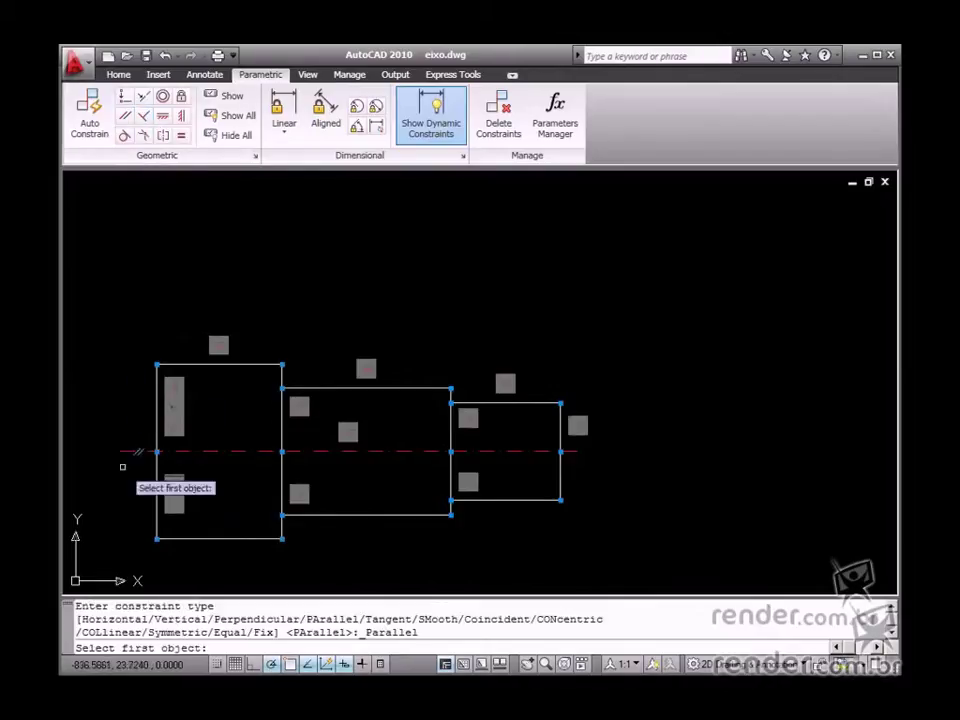
left_click(168, 489)
left_click(560, 489)
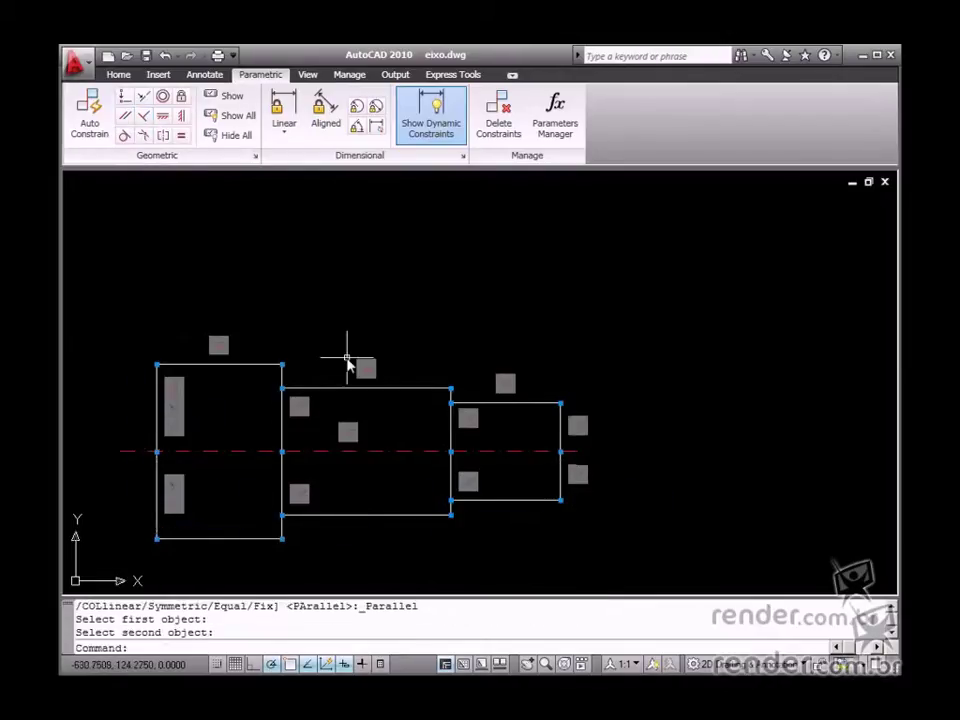
Make the left and right steps' top and bottom edges symmetric about the centreline.
left_click(163, 135)
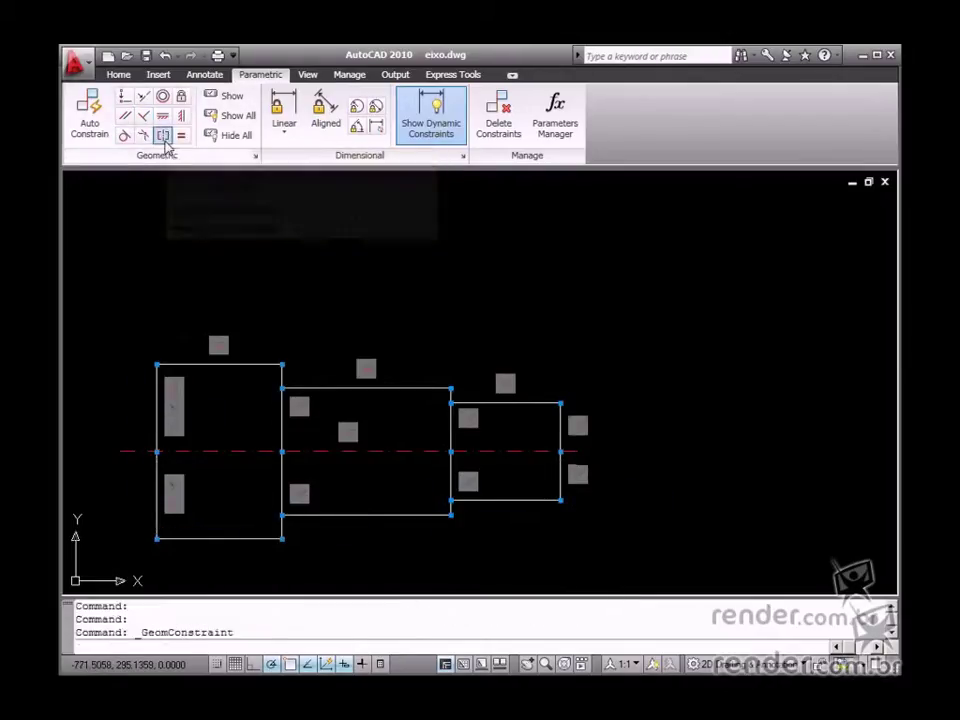
left_click(212, 364)
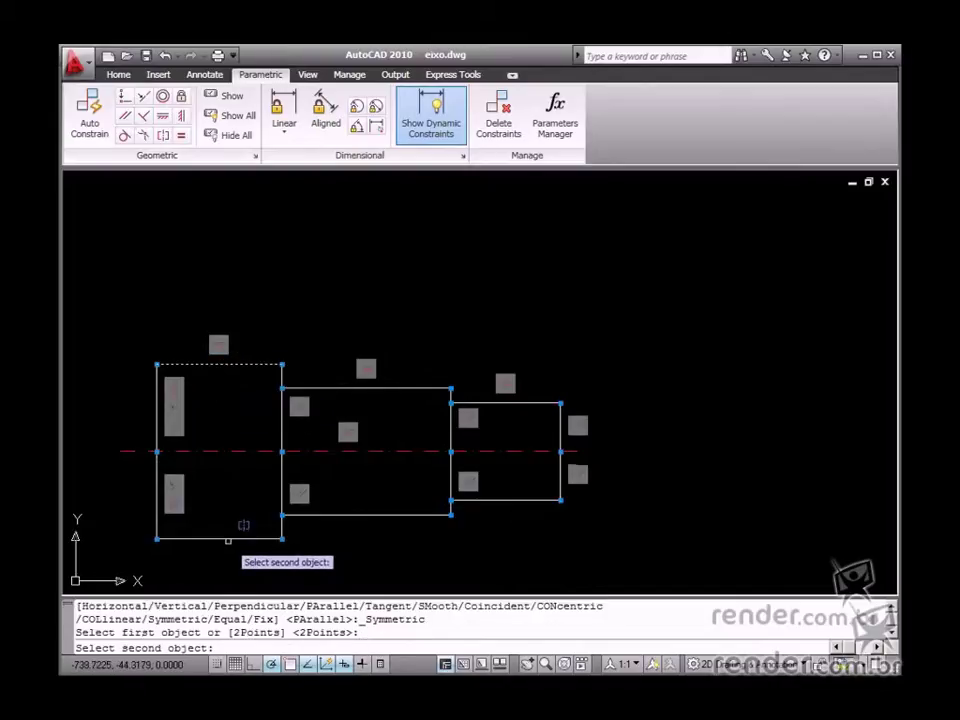
left_click(227, 538)
left_click(225, 450)
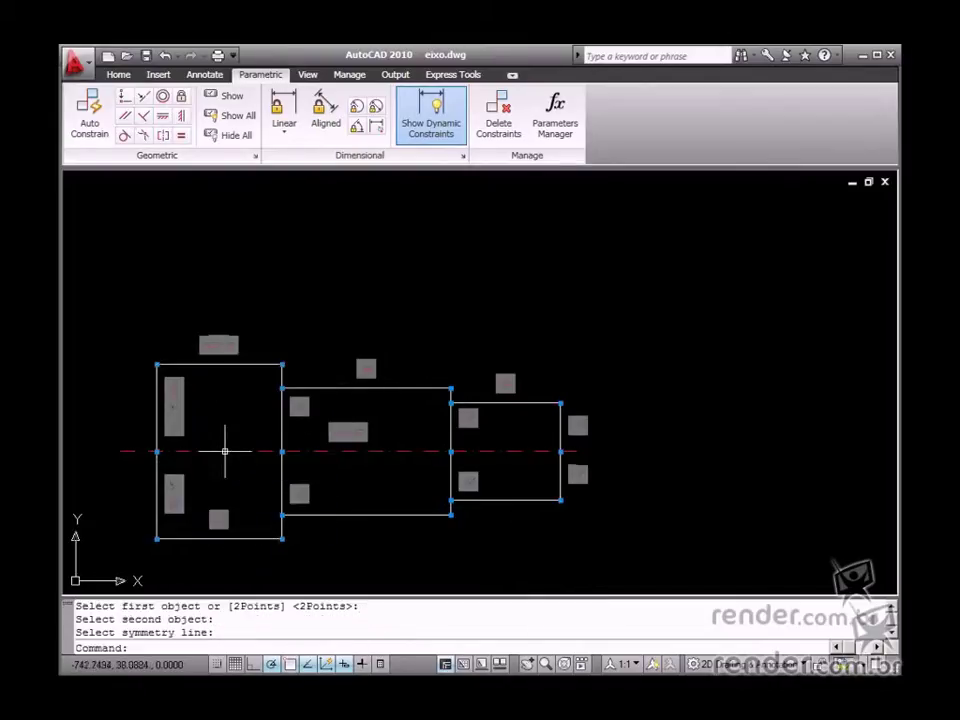
left_click(163, 135)
left_click(520, 401)
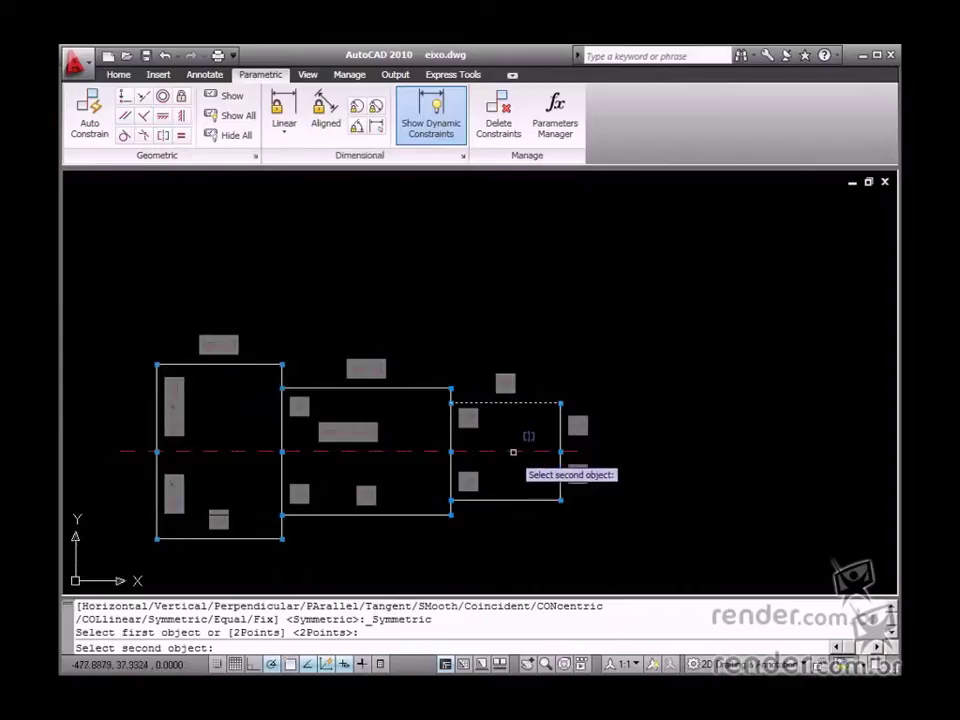
left_click(507, 498)
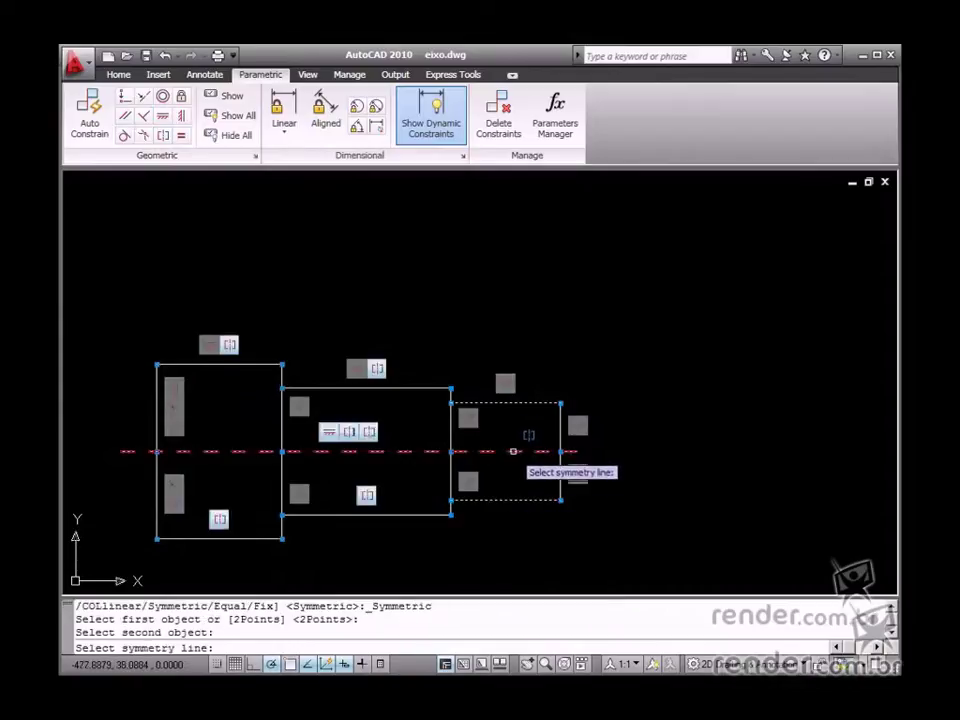
left_click(514, 450)
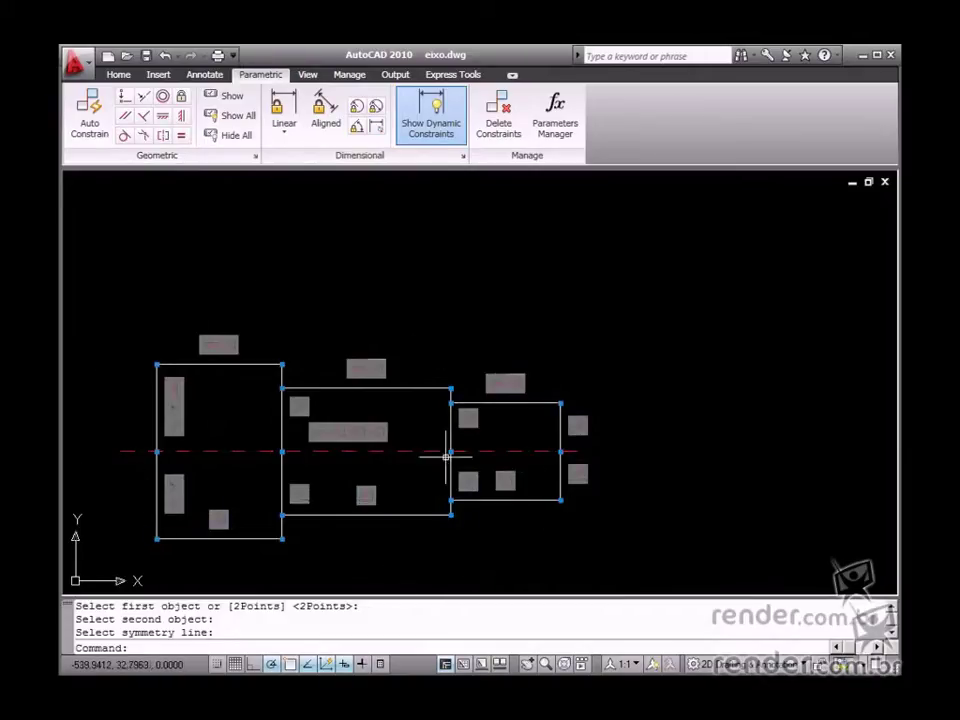
Hide all constraint icons and add linear constraint d1 = 116.4274 across the middle section.
left_click(232, 135)
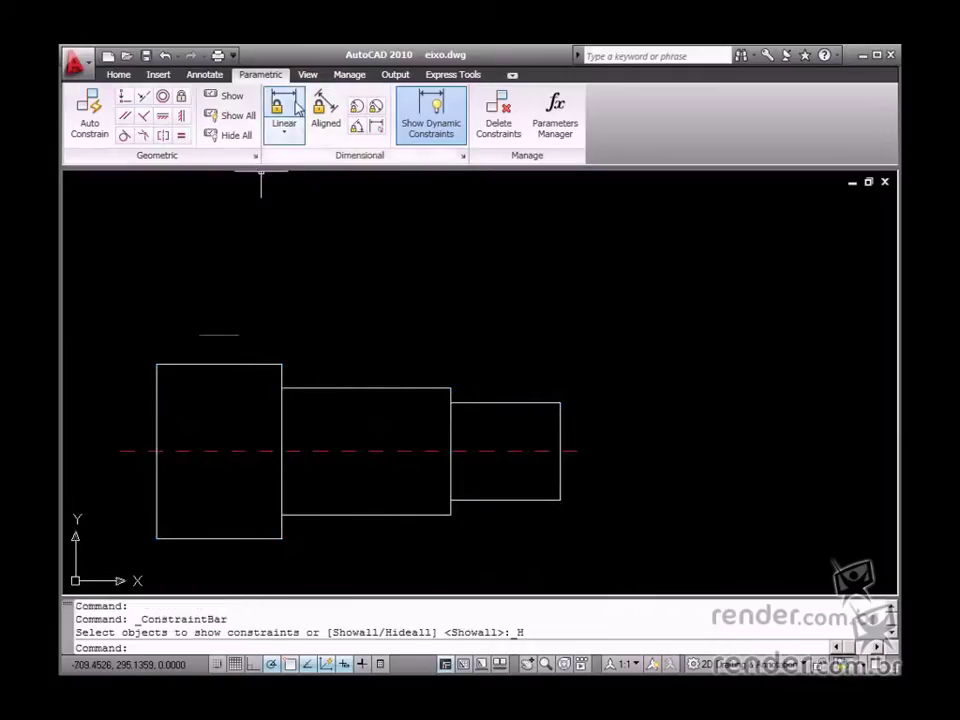
left_click(290, 112)
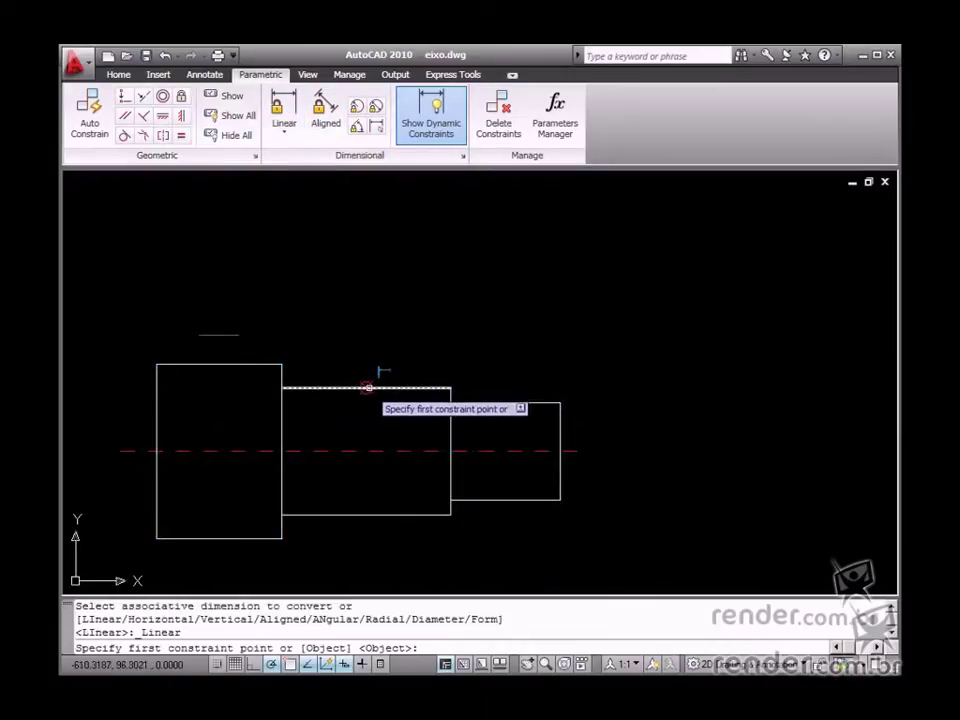
left_click(368, 387)
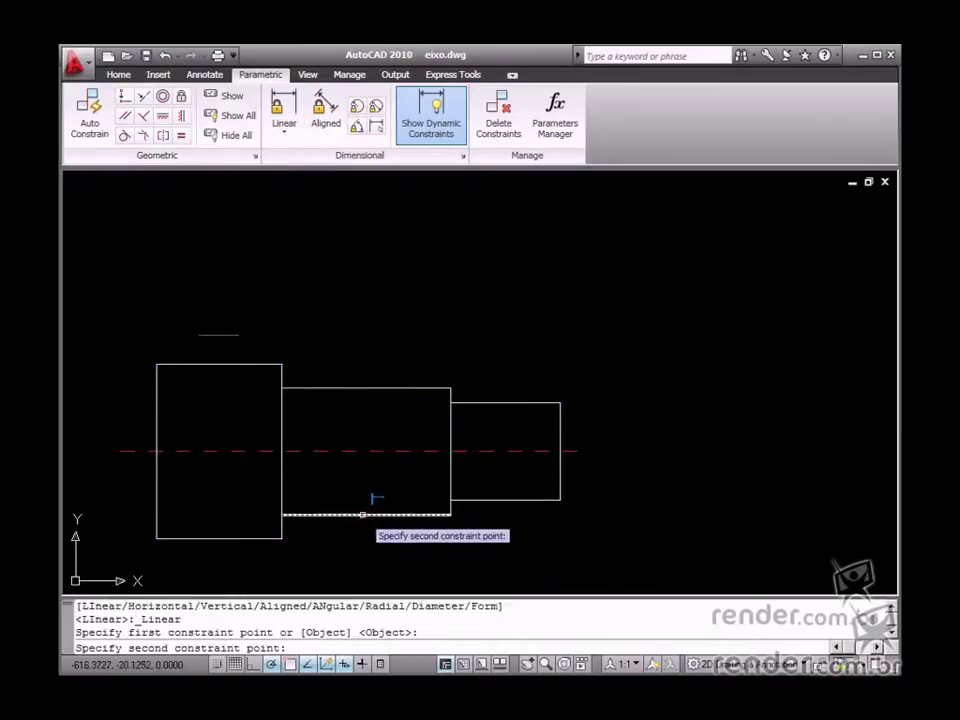
left_click(368, 514)
left_click(368, 497)
key("Return")
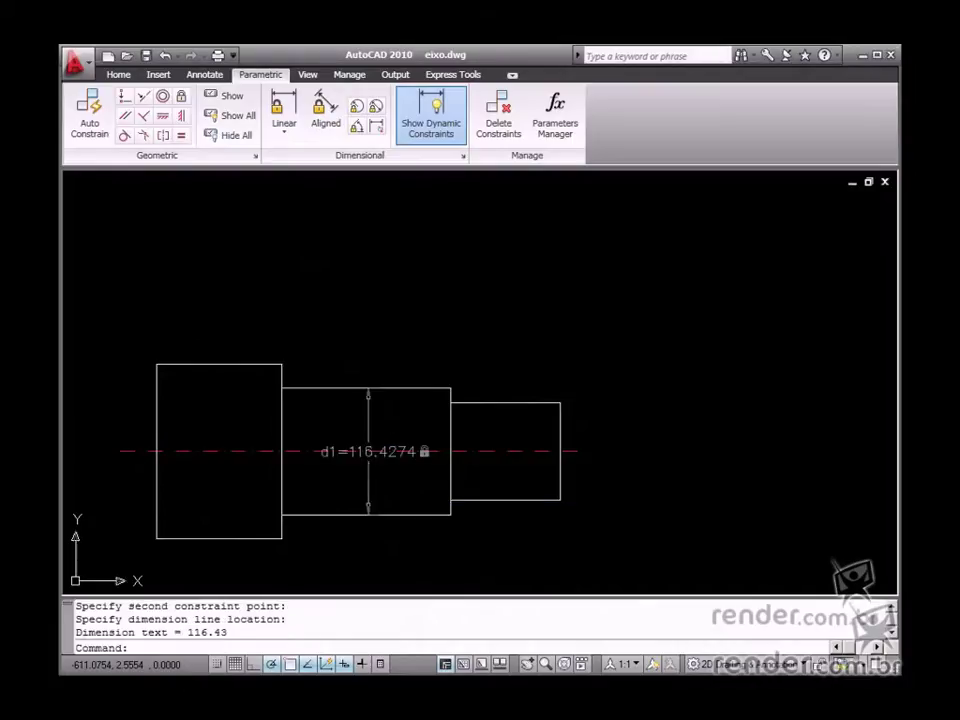
Add linear constraint d2 = 2*d1 across the left section's height.
left_click(284, 108)
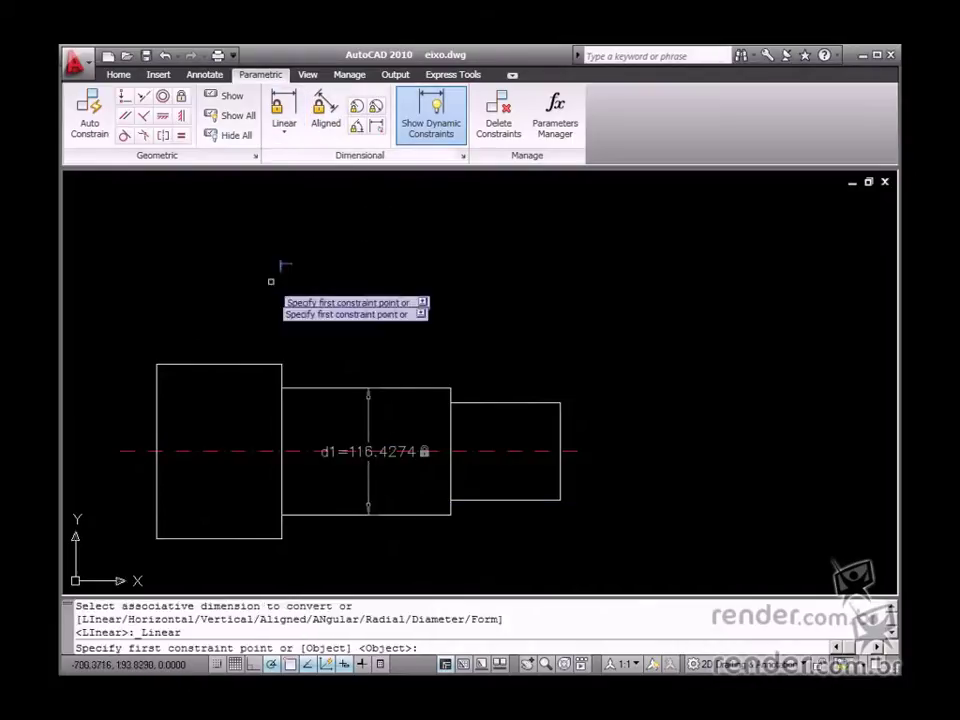
left_click(216, 364)
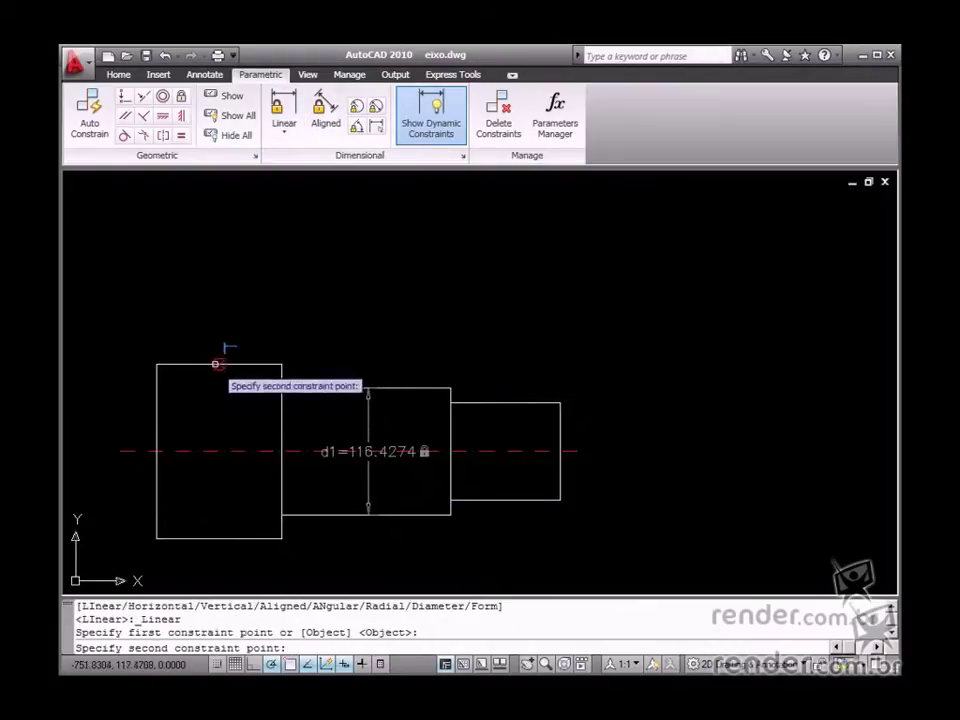
left_click(220, 538)
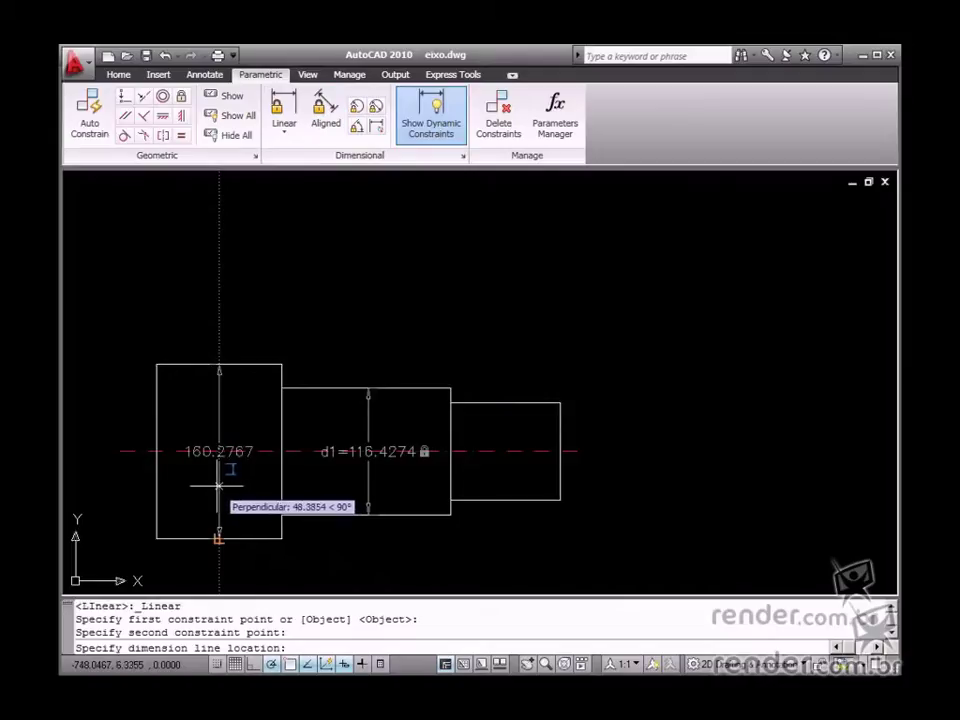
left_click(218, 489)
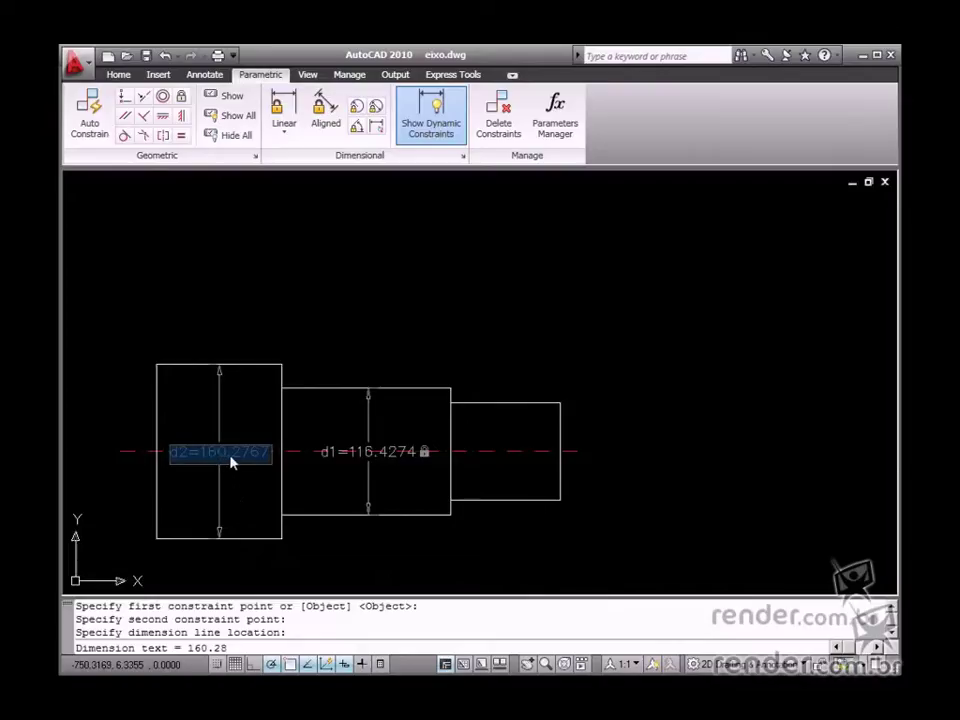
type("2*d1")
key("Return")
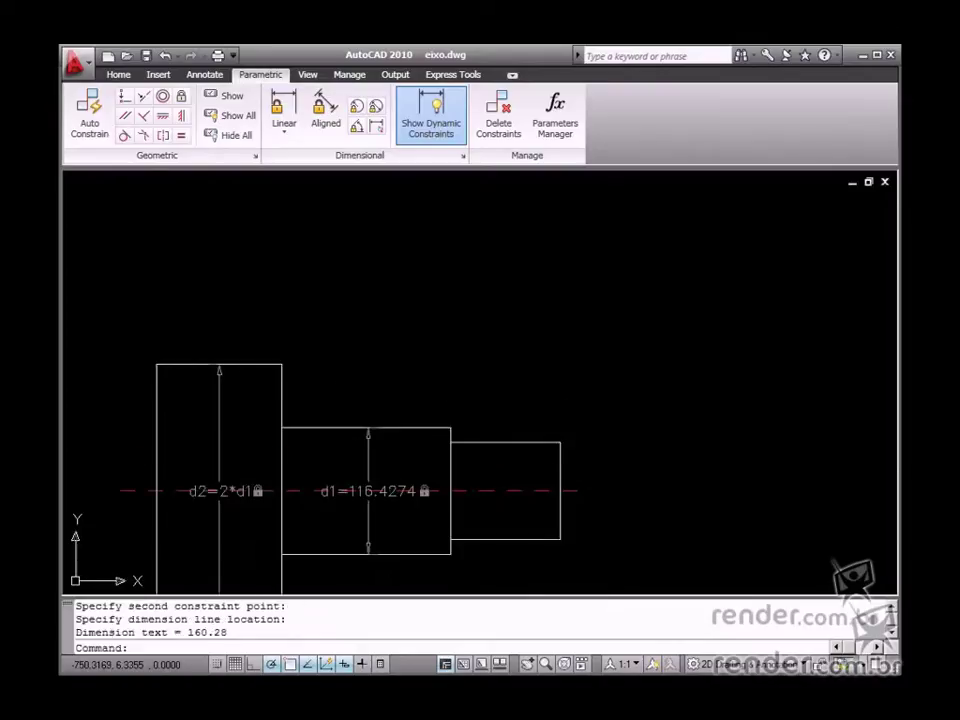
Add linear constraint d3 = d2/3 across the right section's height.
left_click(284, 112)
left_click(507, 442)
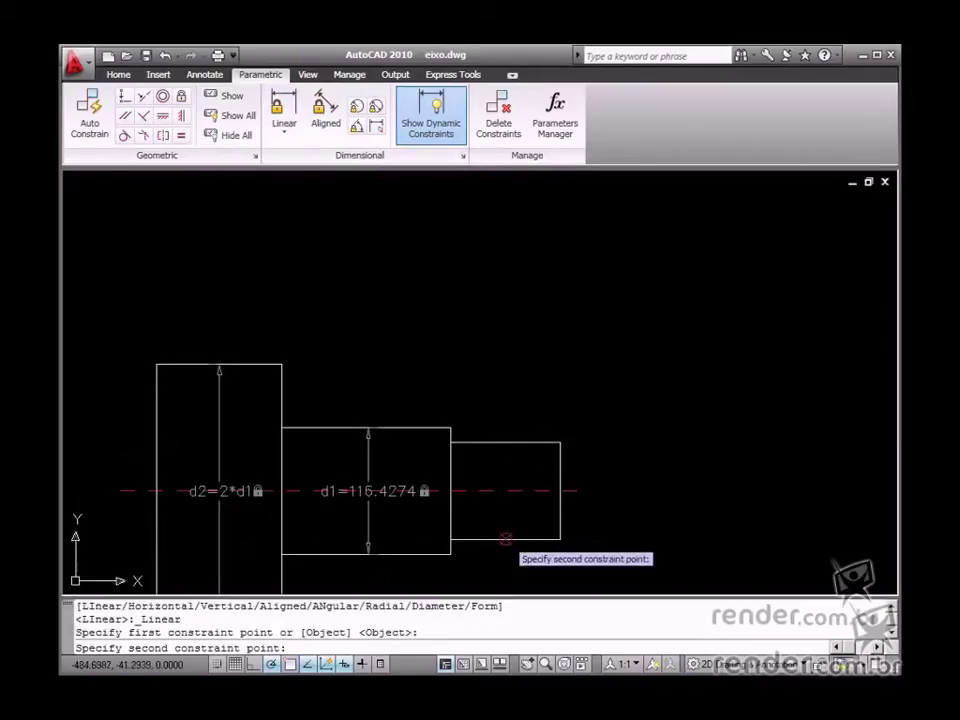
left_click(507, 537)
left_click(508, 512)
type("d")
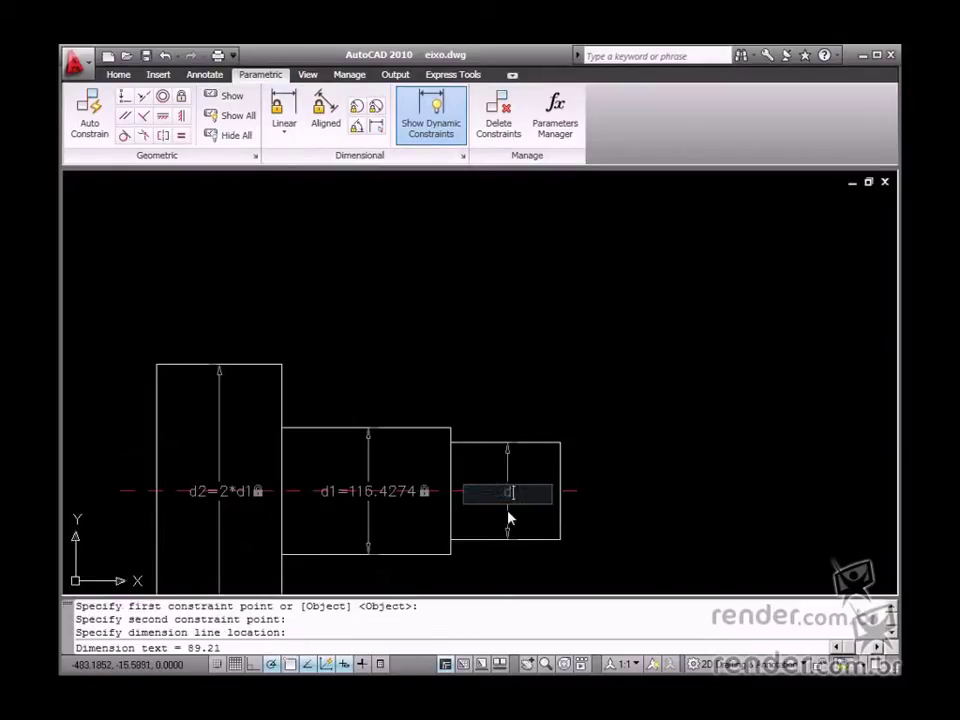
type("2/3")
key("Return")
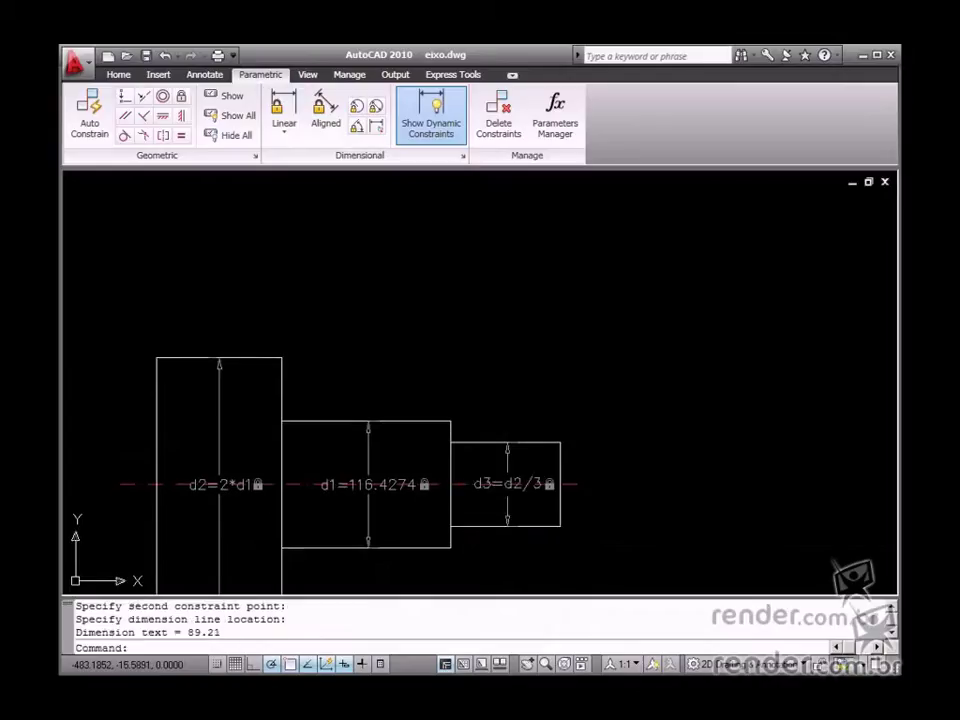
Change d1 to 100 so the whole shaft resizes.
scroll(460, 493, "down", 2)
scroll(441, 500, "up", 3)
mouse_move(418, 508)
middle_mouse_down()
mouse_move(480, 411)
mouse_move(491, 426)
middle_mouse_up()
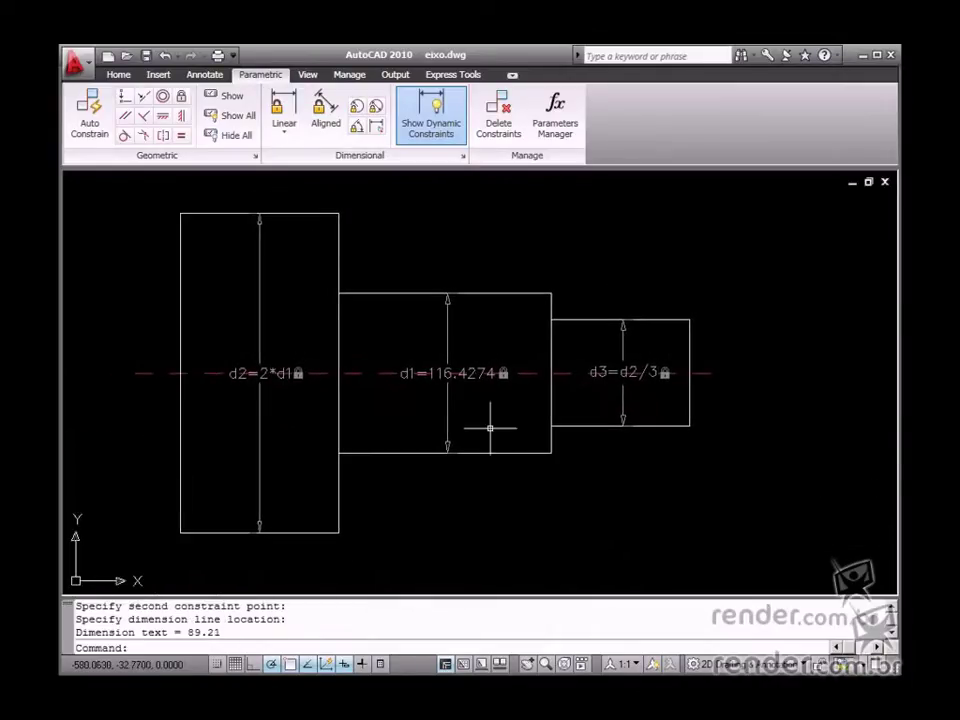
double_click(448, 374)
type("100")
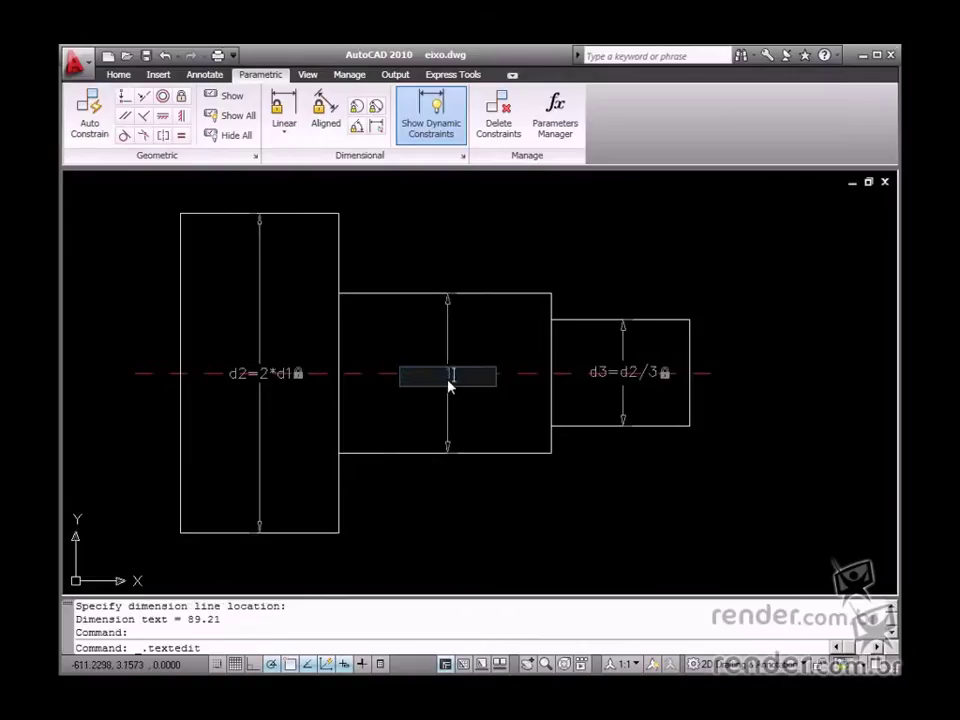
key("Return")
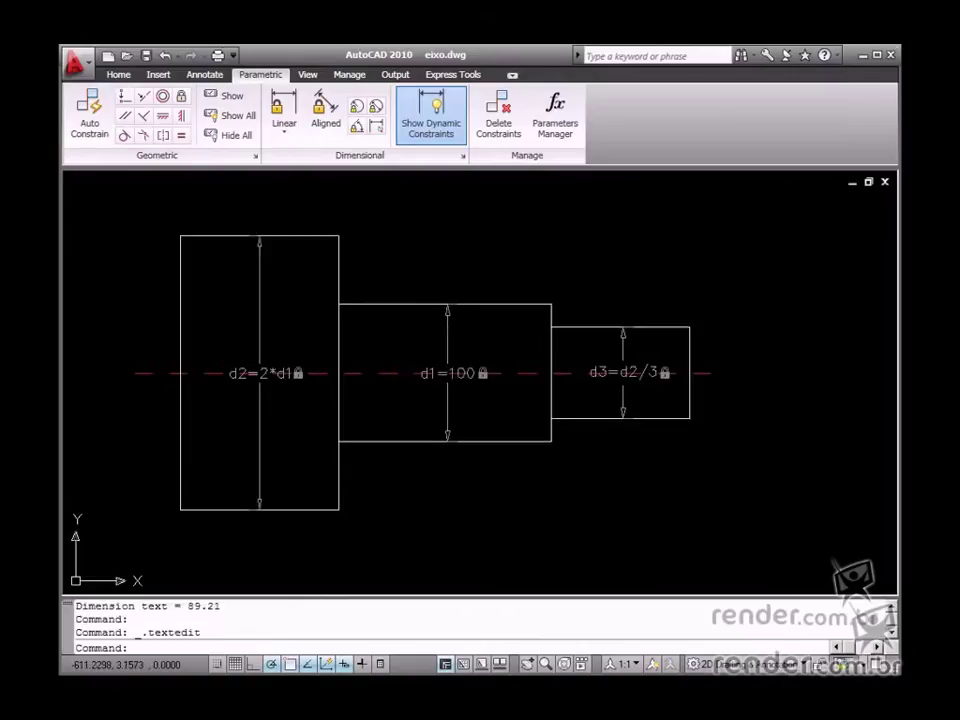
Edit d1 again to 50, then to 80, resizing the linked steps each time.
left_click(447, 373)
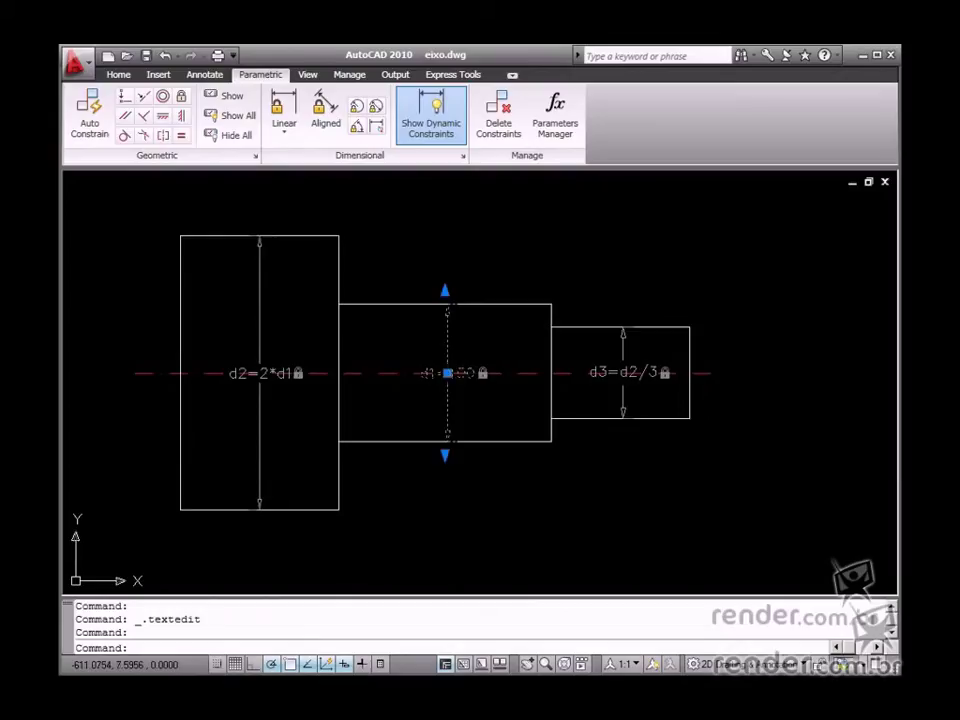
double_click(450, 377)
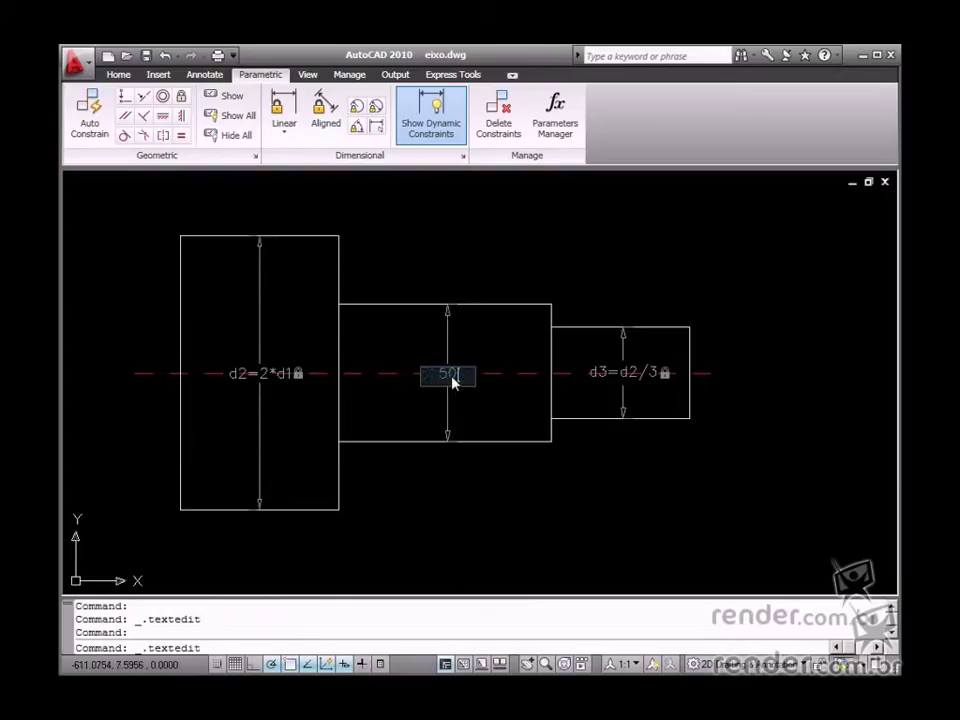
key("Return")
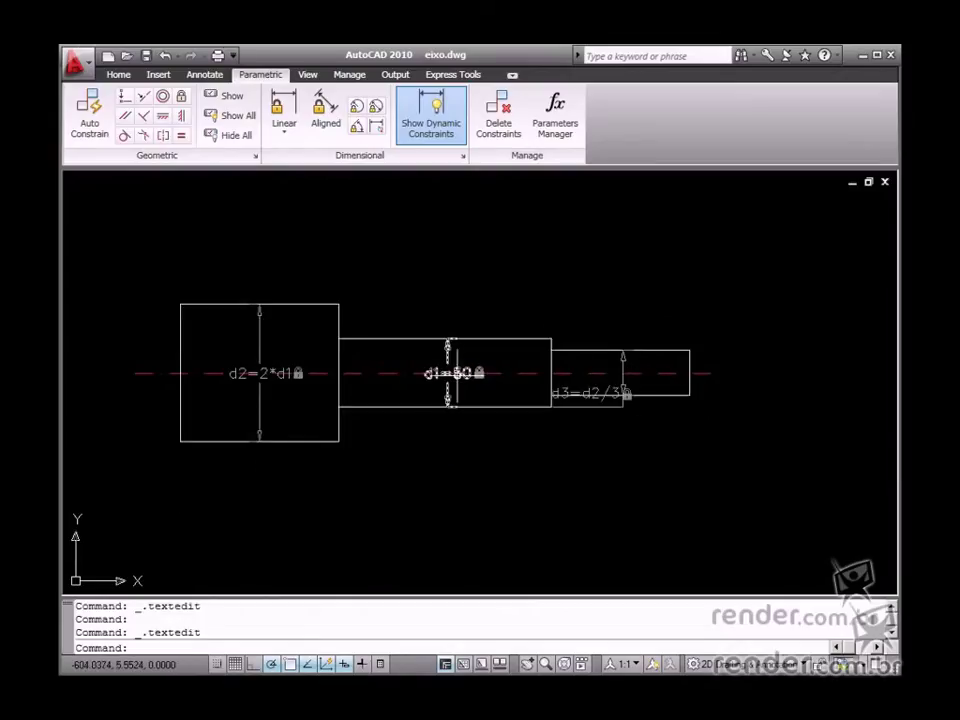
left_click(447, 374)
double_click(460, 380)
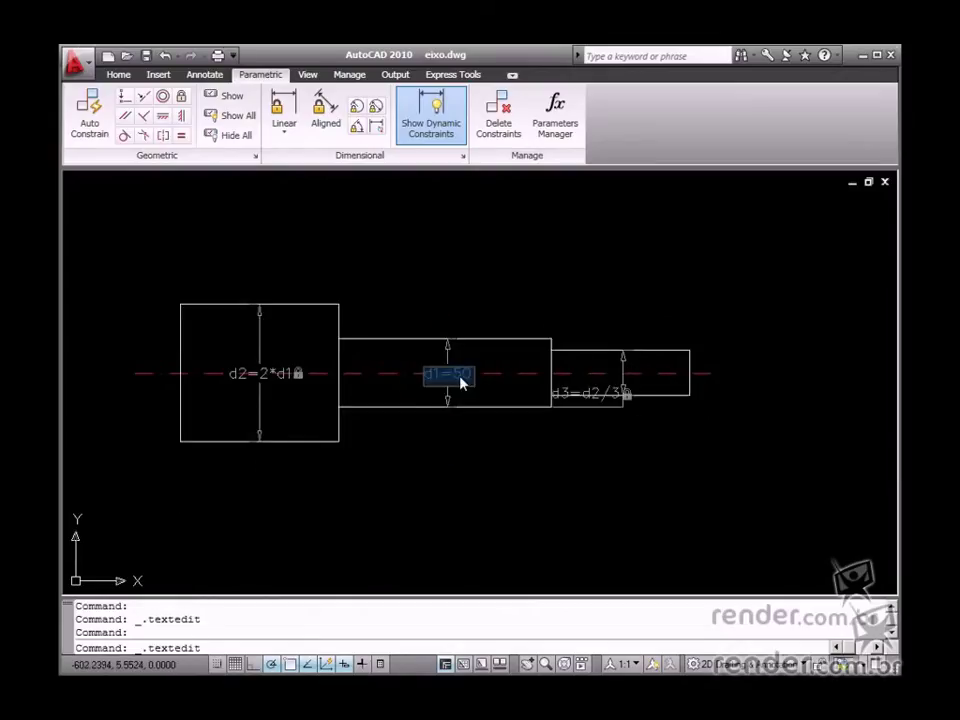
type("80")
key("Return")
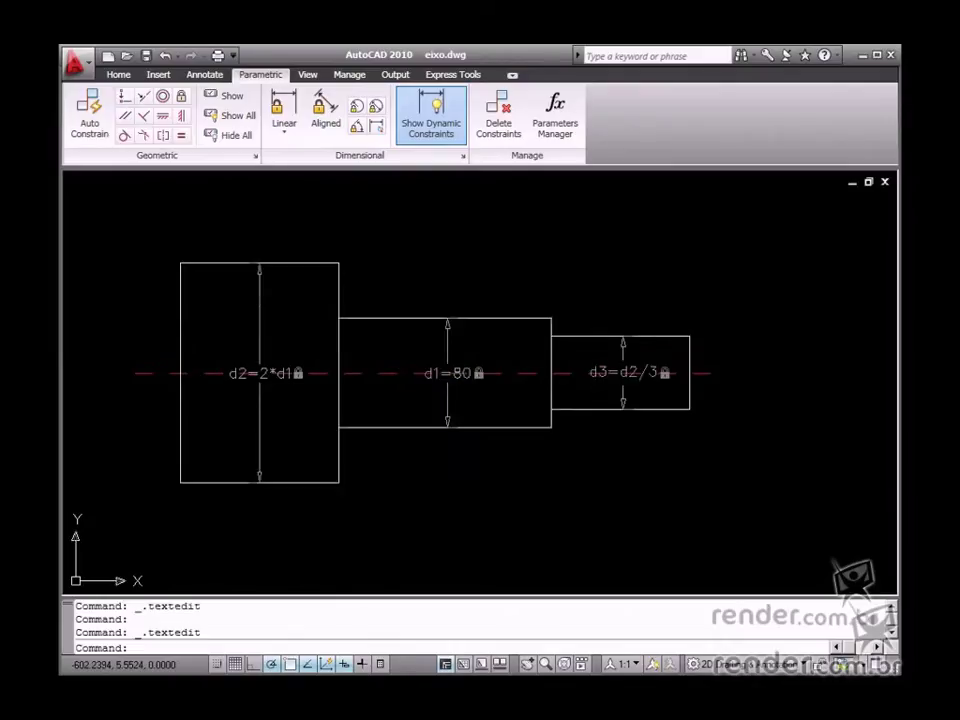